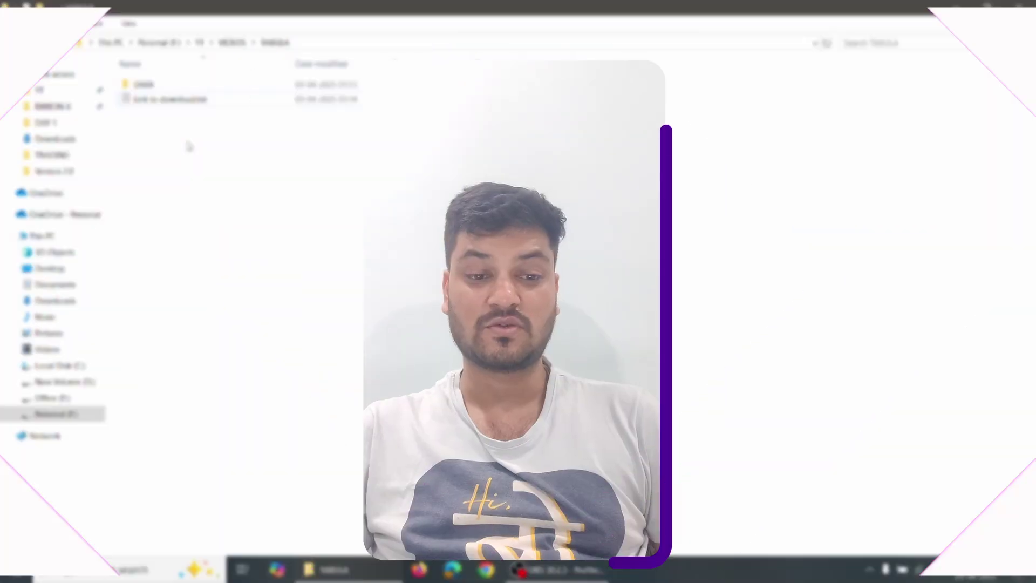
Step: Open Link to download.txt in Notepad and select the tabula.technology download address
click(165, 102)
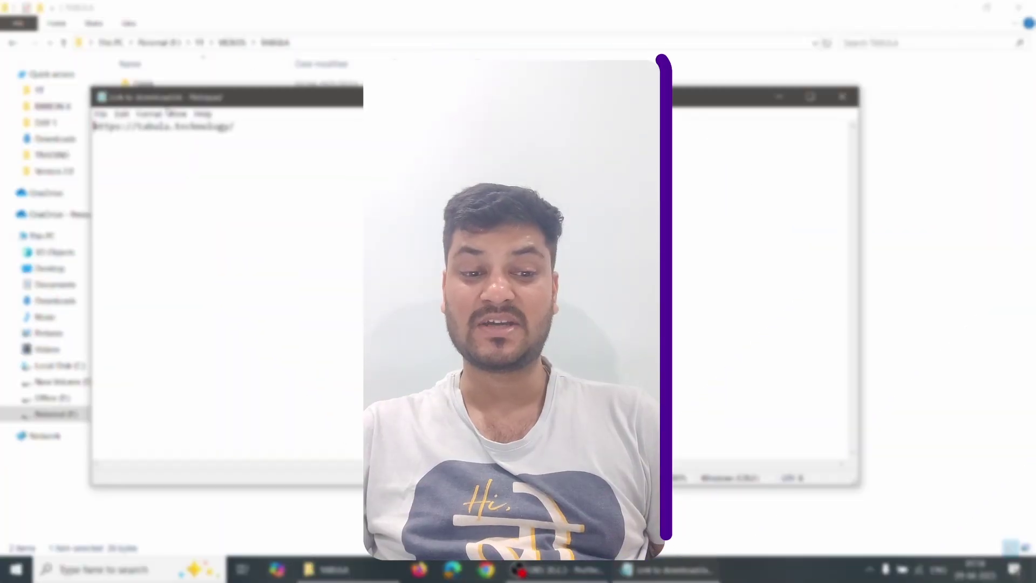
double_click(166, 101)
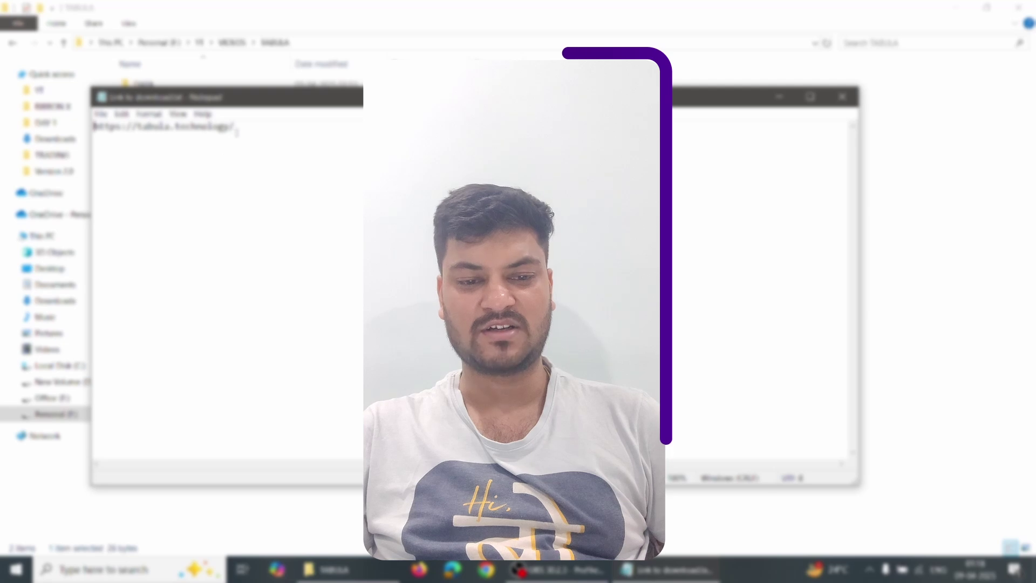
key(ctrl+a)
key(ctrl+c)
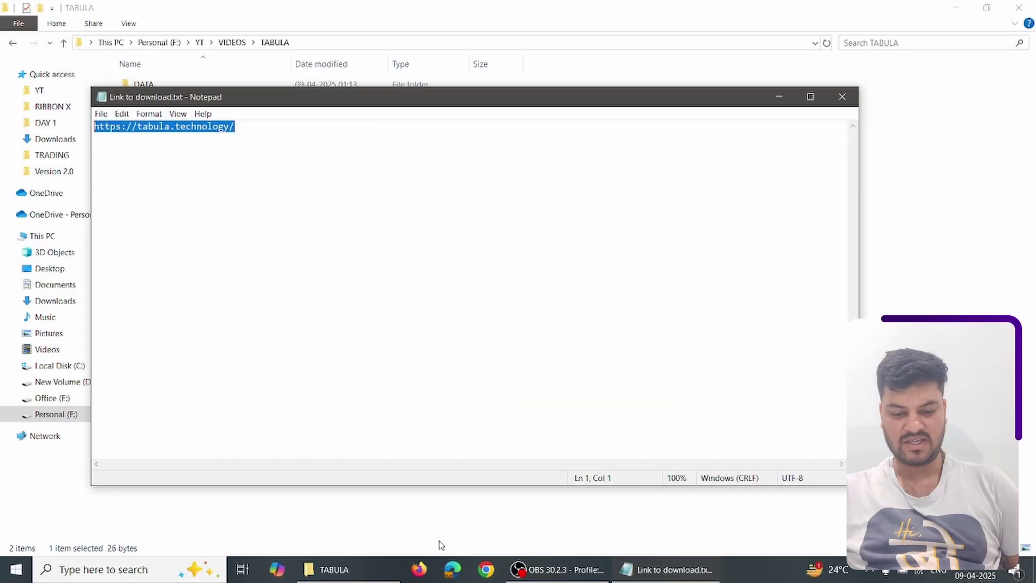
Step: Download tabula-win-1.2.1.zip from tabula.technology in Chrome and check its progress
click(486, 569)
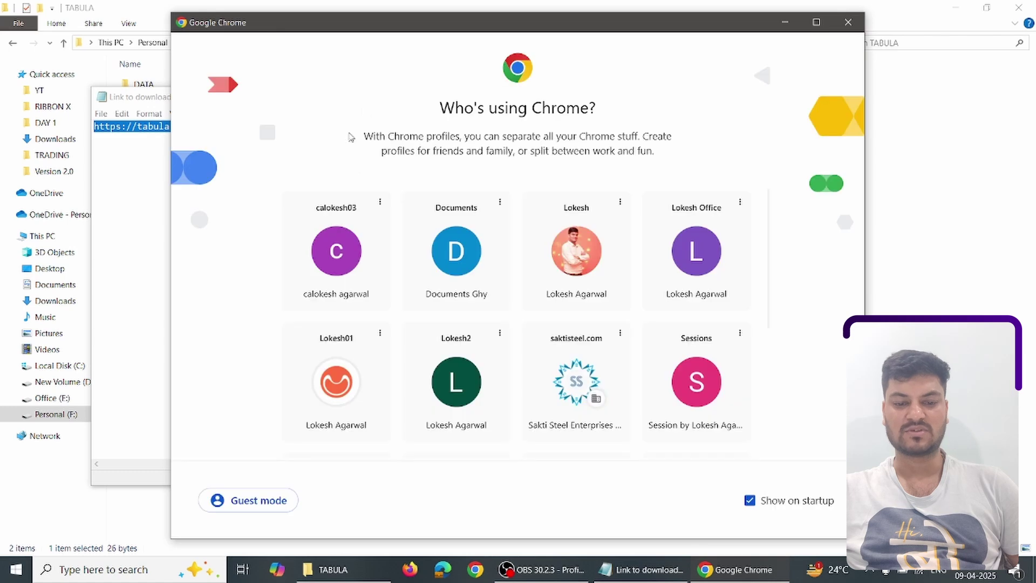
click(340, 250)
key(ctrl+v)
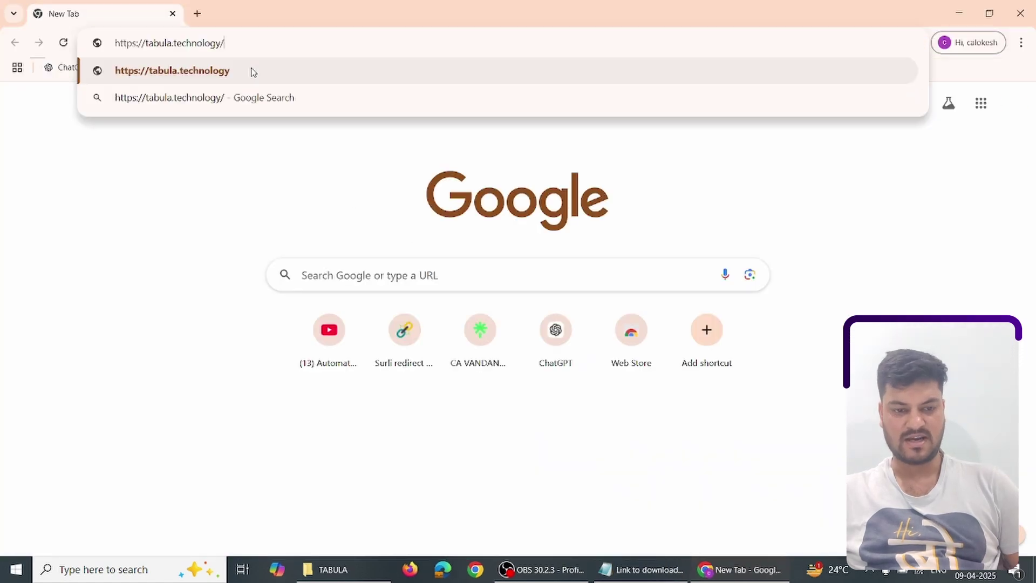
key(Return)
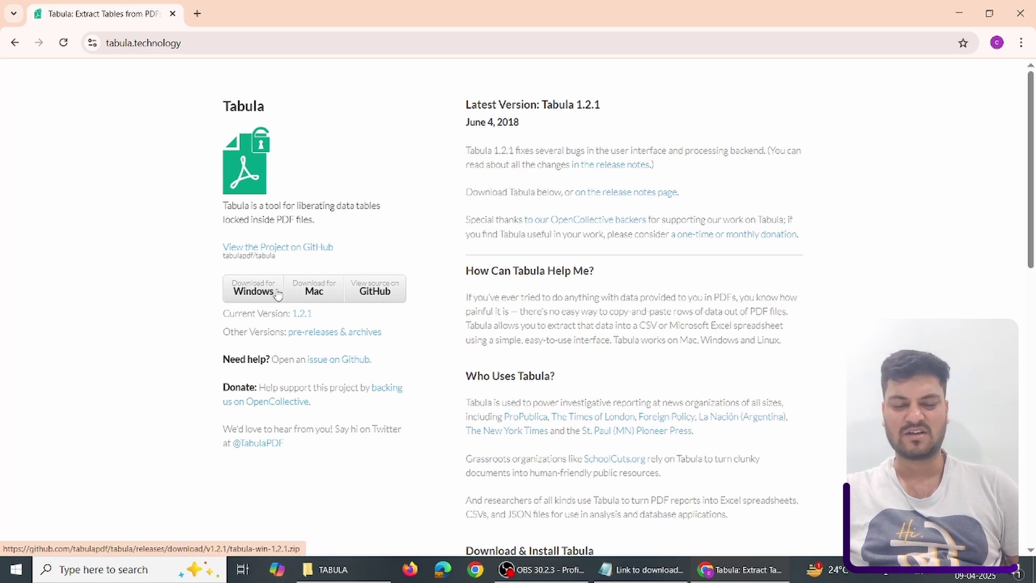
click(256, 292)
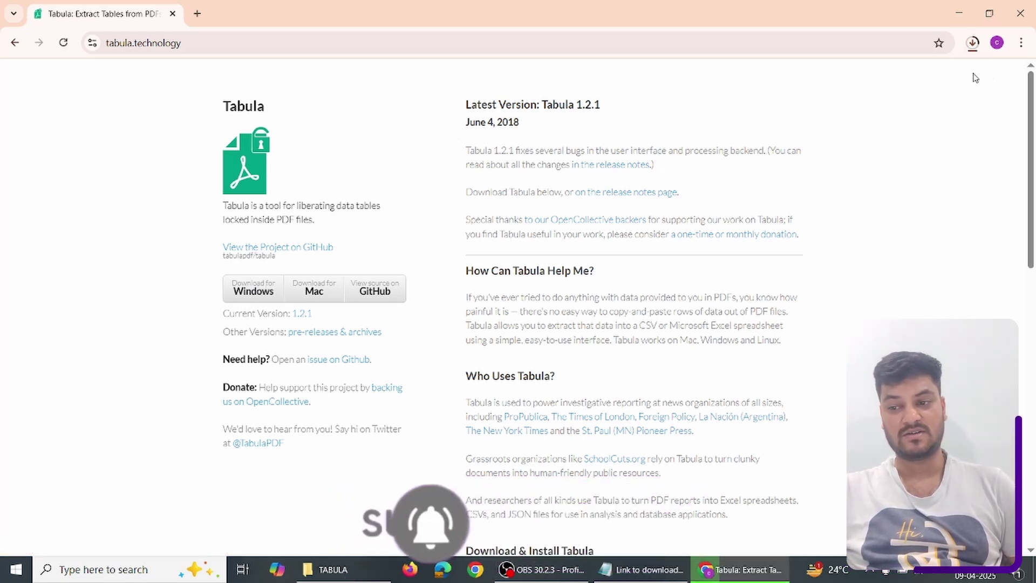
click(972, 45)
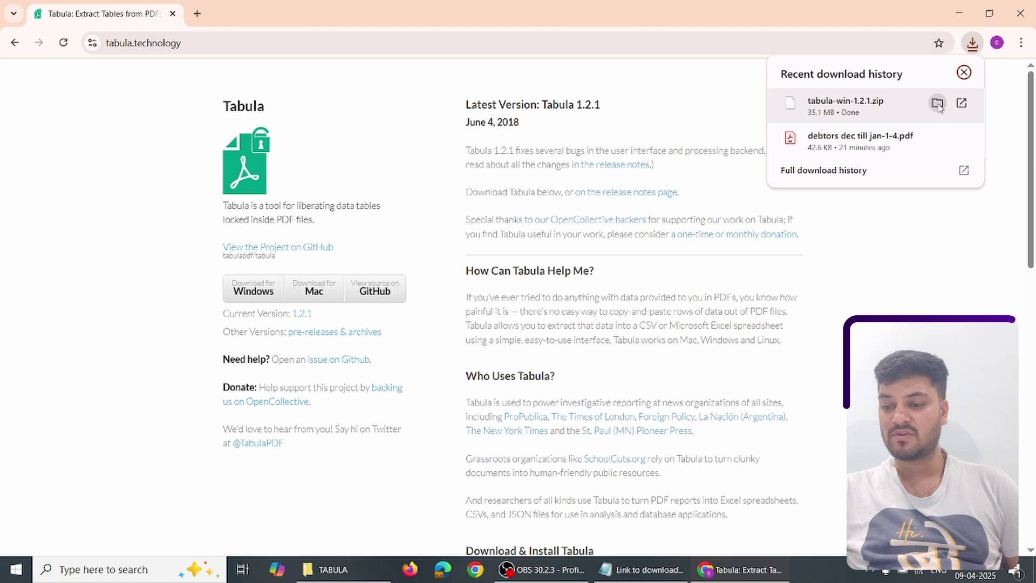
Step: Extract the downloaded Tabula zip into the Downloads folder
click(937, 103)
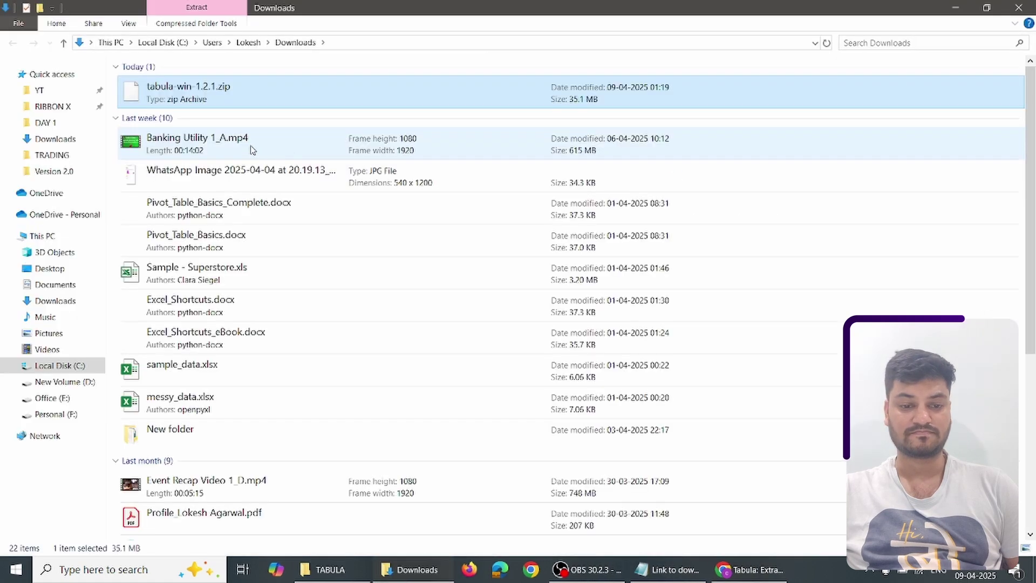
right_click(171, 102)
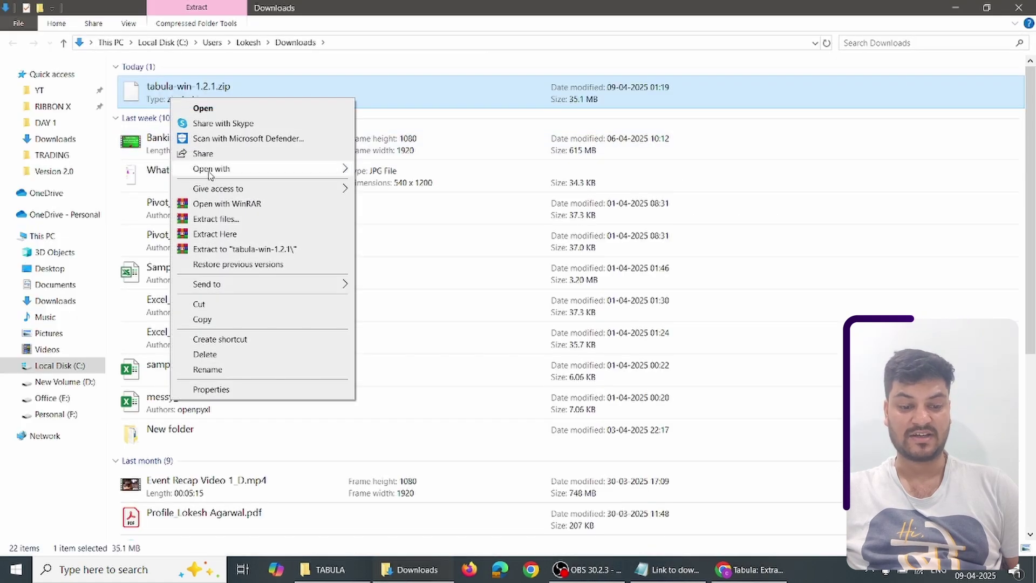
click(218, 234)
Step: Launch tabula.exe from the extracted tabula folder to start the server
scroll(166, 518, down, 5)
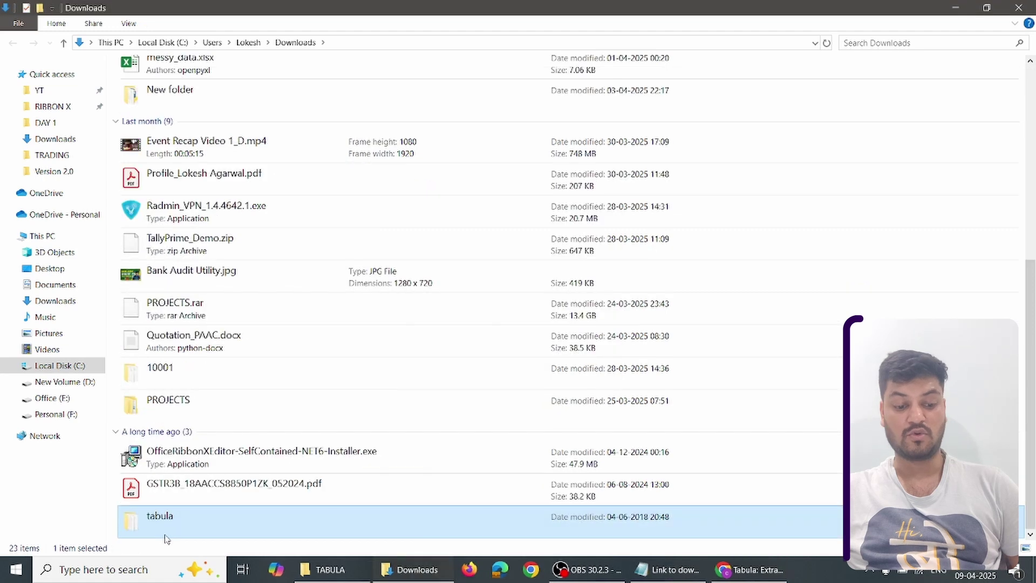
double_click(167, 520)
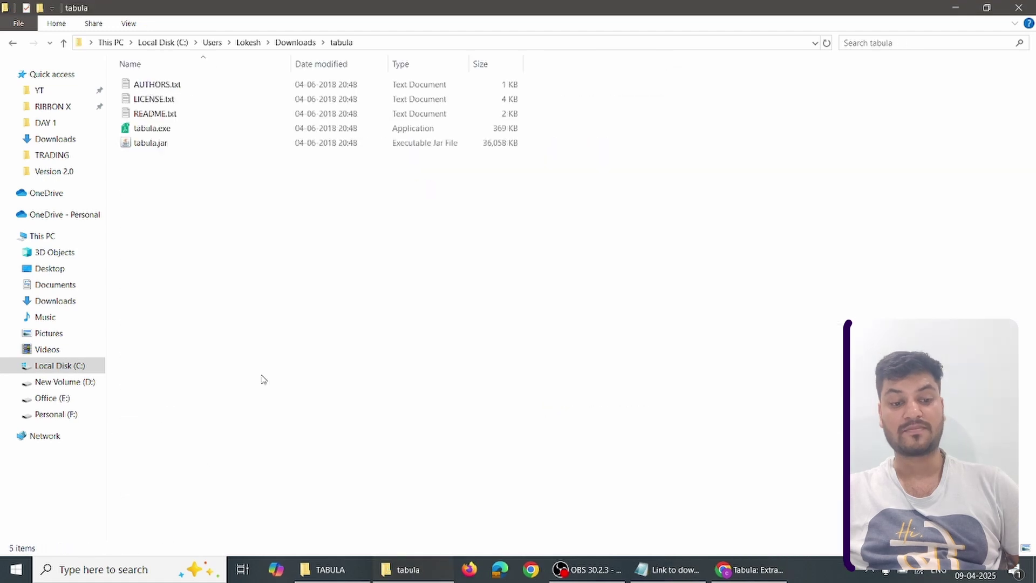
double_click(159, 131)
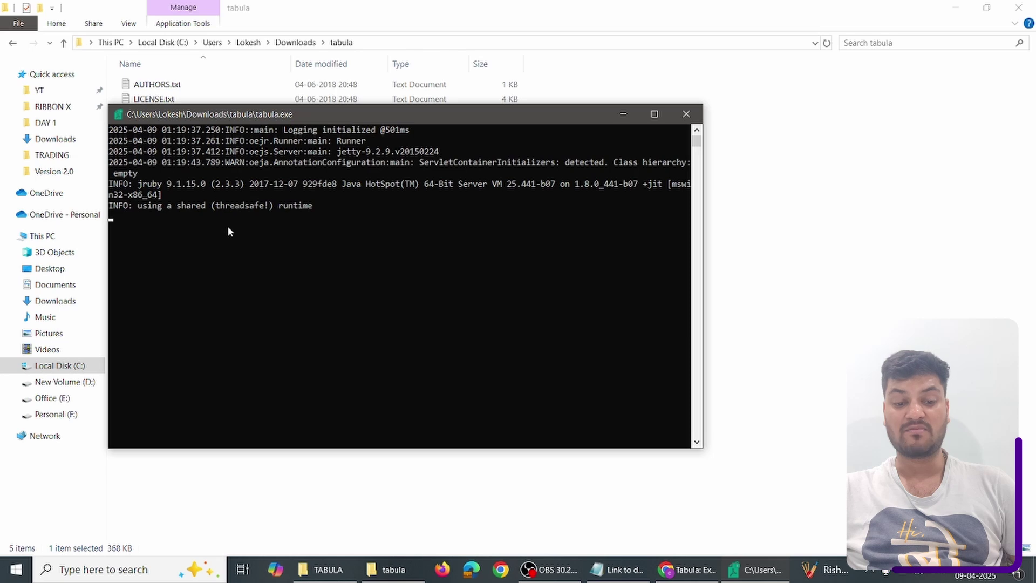
Step: Close the download note and the tabula.technology Chrome window, then start browsing for a PDF to import
click(611, 569)
click(842, 98)
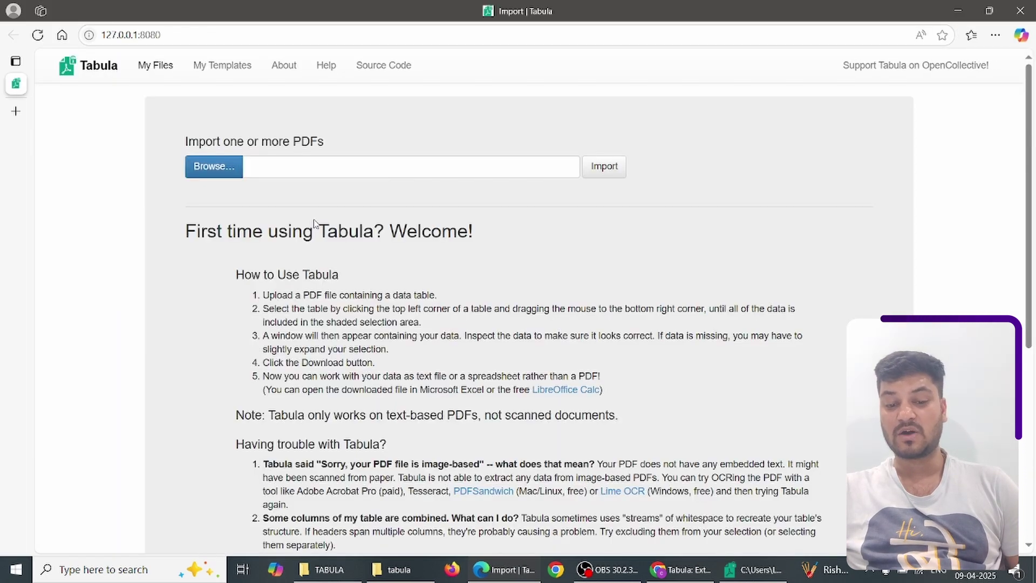
key(alt+Tab)
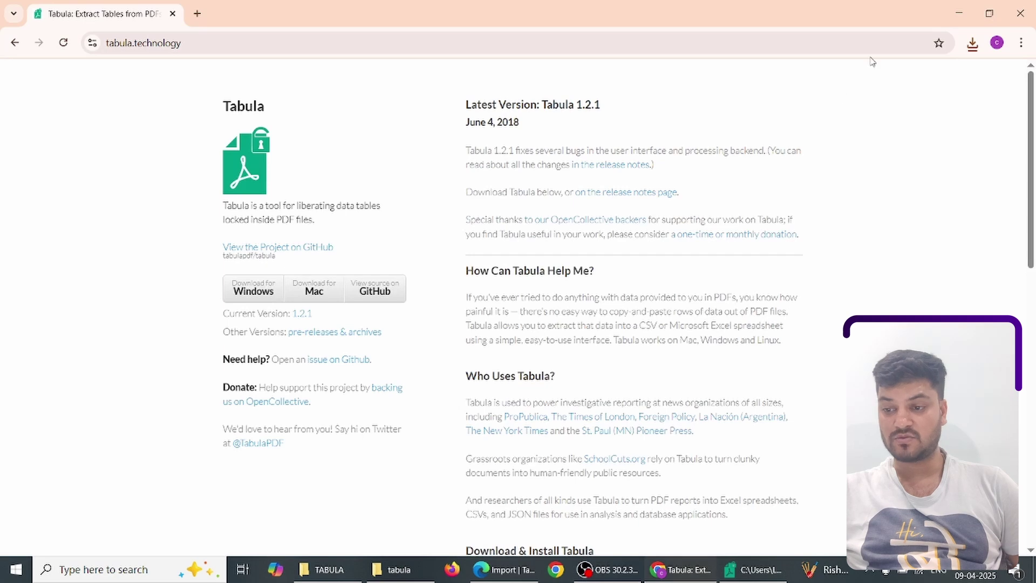
click(1020, 13)
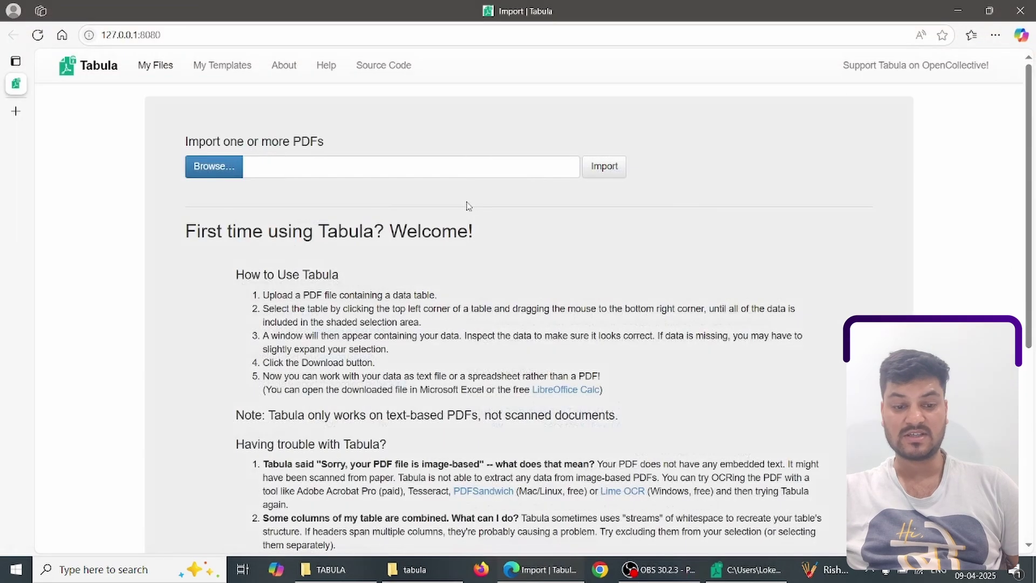
click(221, 171)
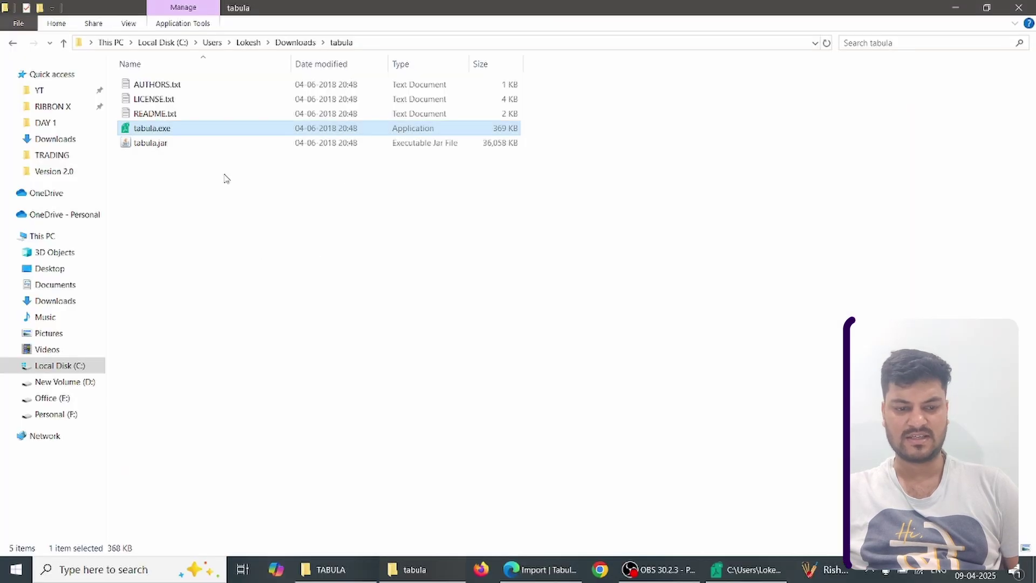
Step: Open the DATA folder inside TABULA and copy its full path from the address bar
key(alt+Tab)
key(Tab)
key(Tab)
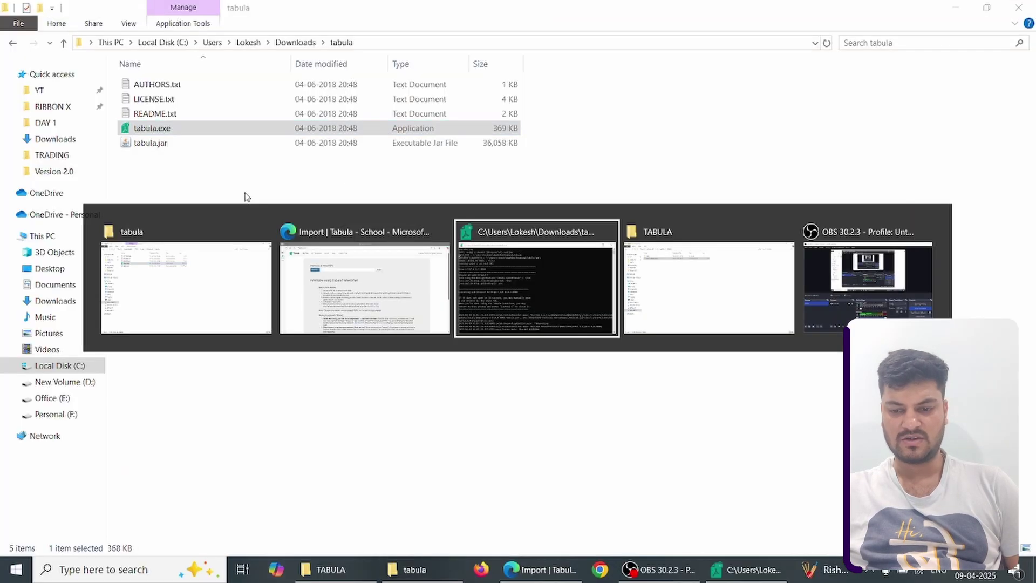
key(Up)
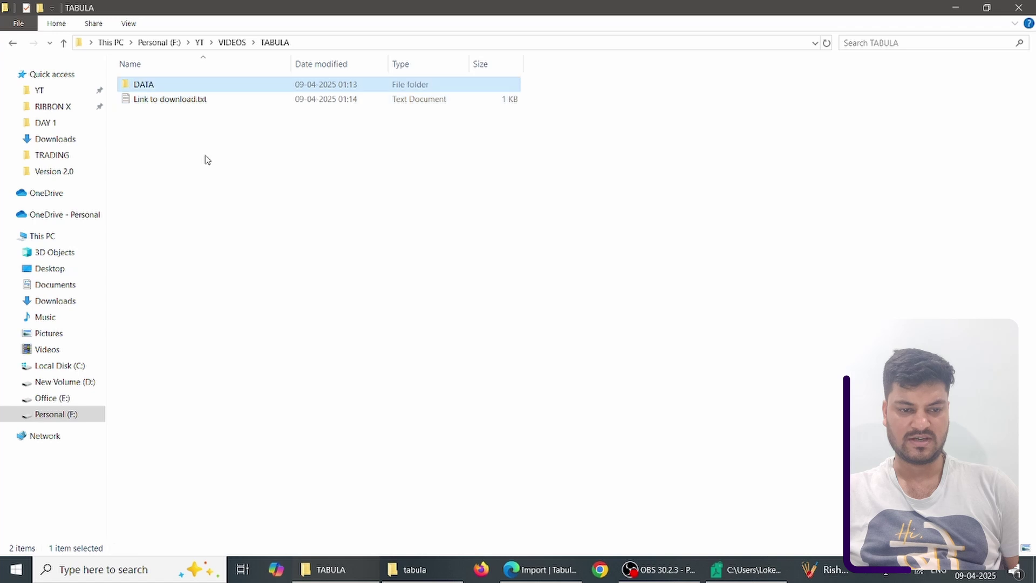
key(Return)
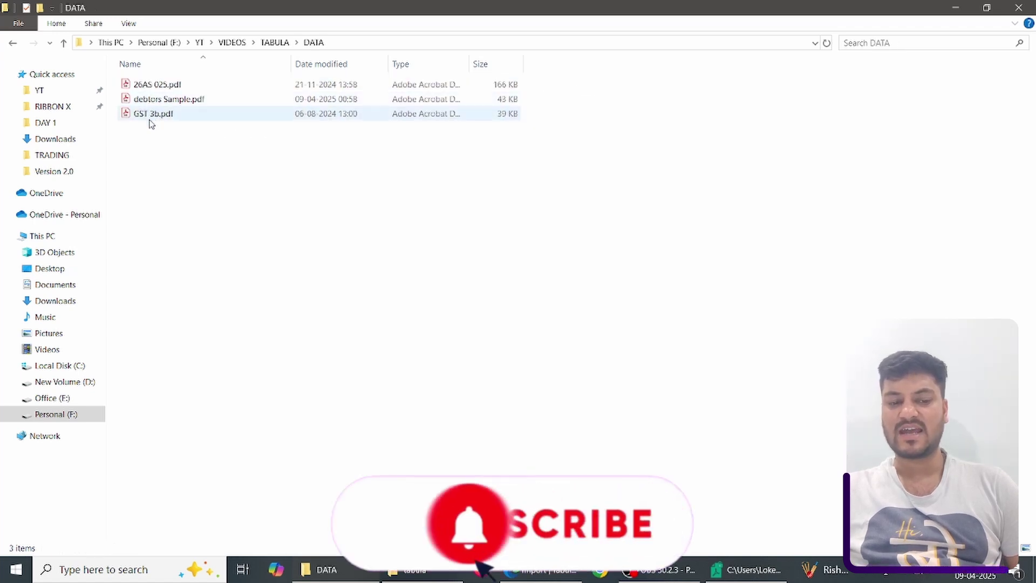
key(alt+d)
key(ctrl+c)
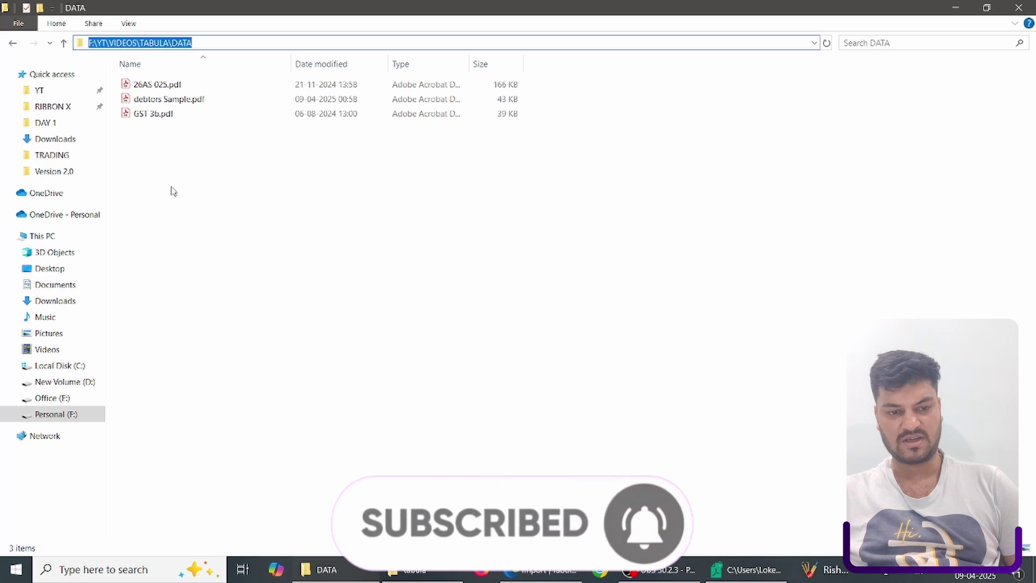
key(alt+Tab)
key(alt+Tab)
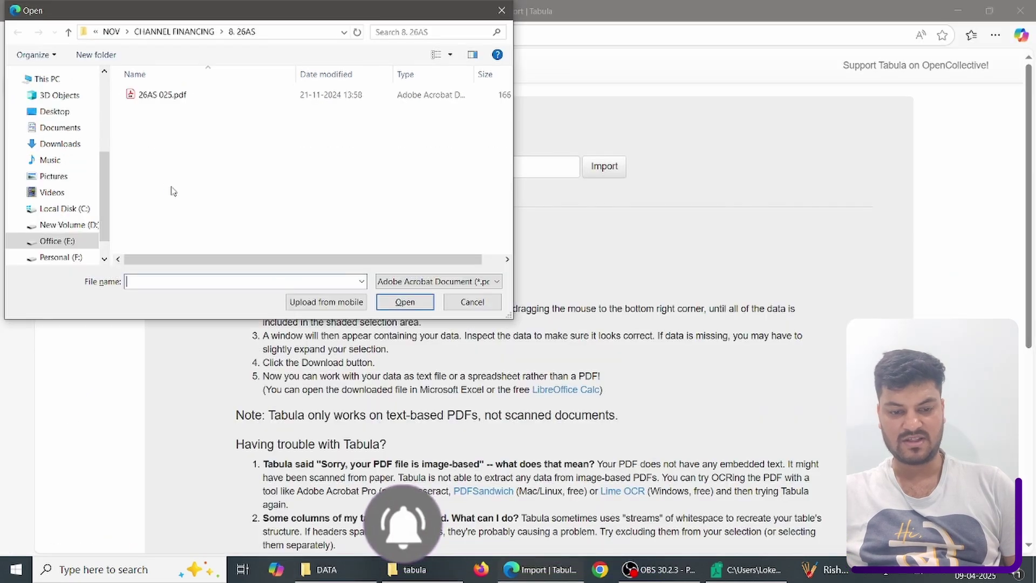
Step: Import GST 3b.pdf from the DATA folder into Tabula and scroll through its pages
key(ctrl+v)
key(Return)
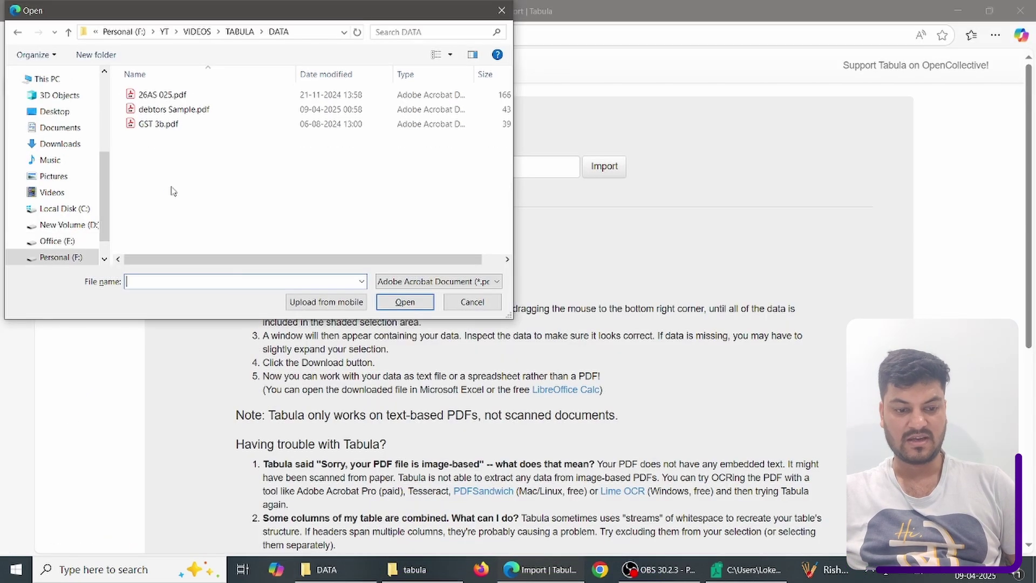
click(162, 125)
click(390, 303)
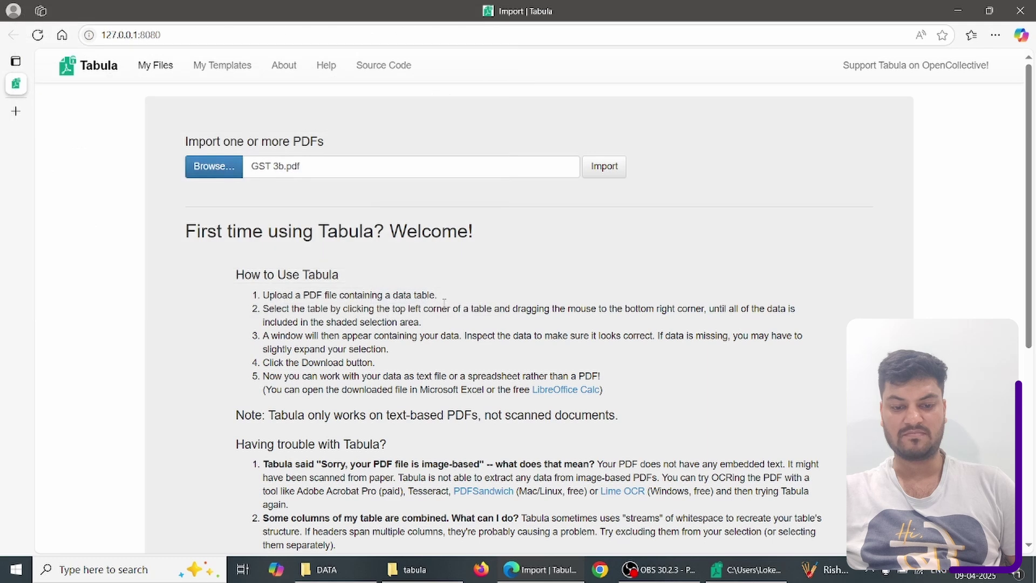
click(597, 178)
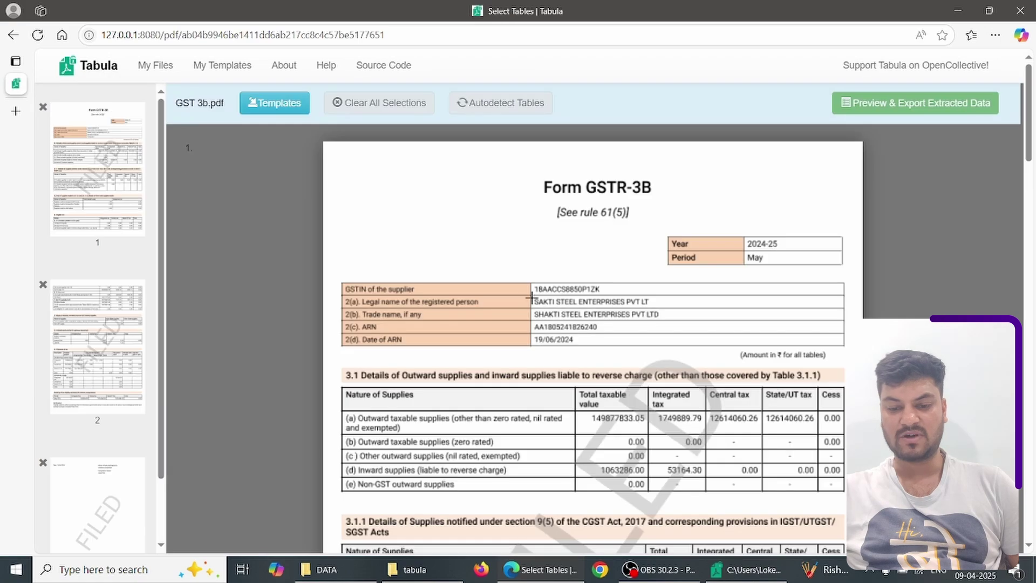
scroll(559, 326, down, 8)
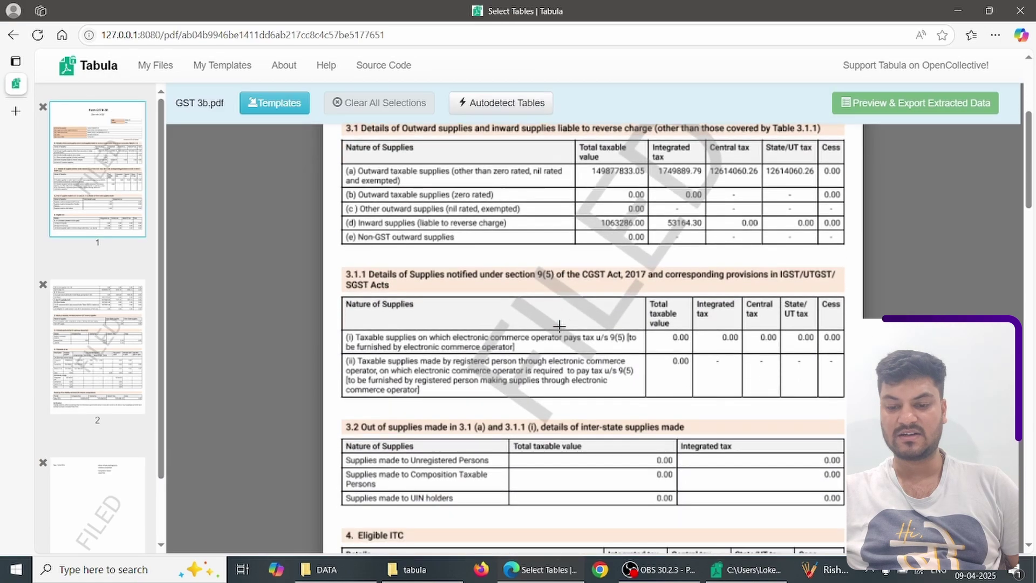
scroll(559, 326, down, 7)
scroll(559, 326, up, 9)
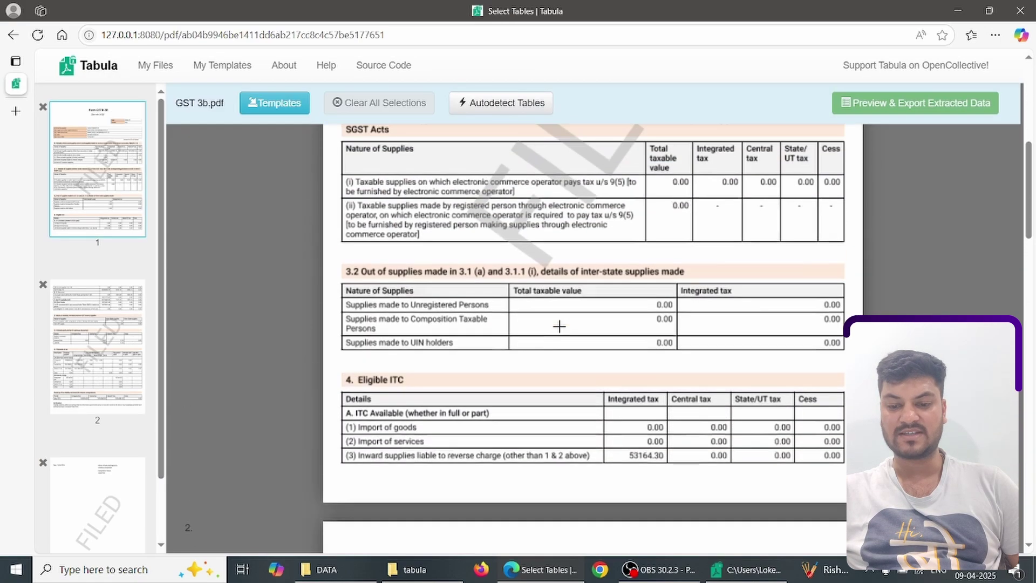
scroll(559, 326, up, 2)
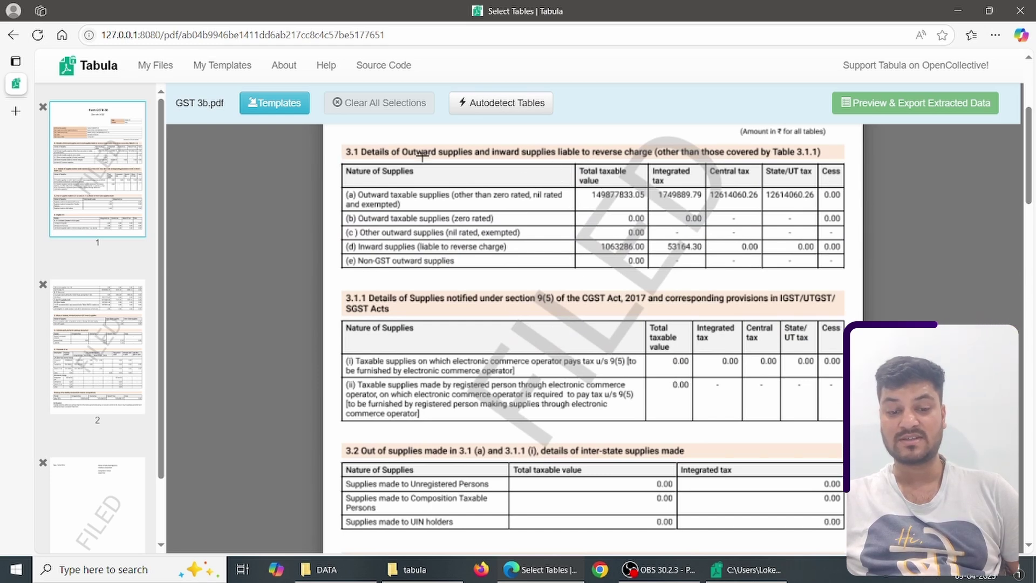
Step: Select the 3.1 Outward supplies table on the GSTR-3B page and preview its extracted data
drag(340, 159, 848, 278)
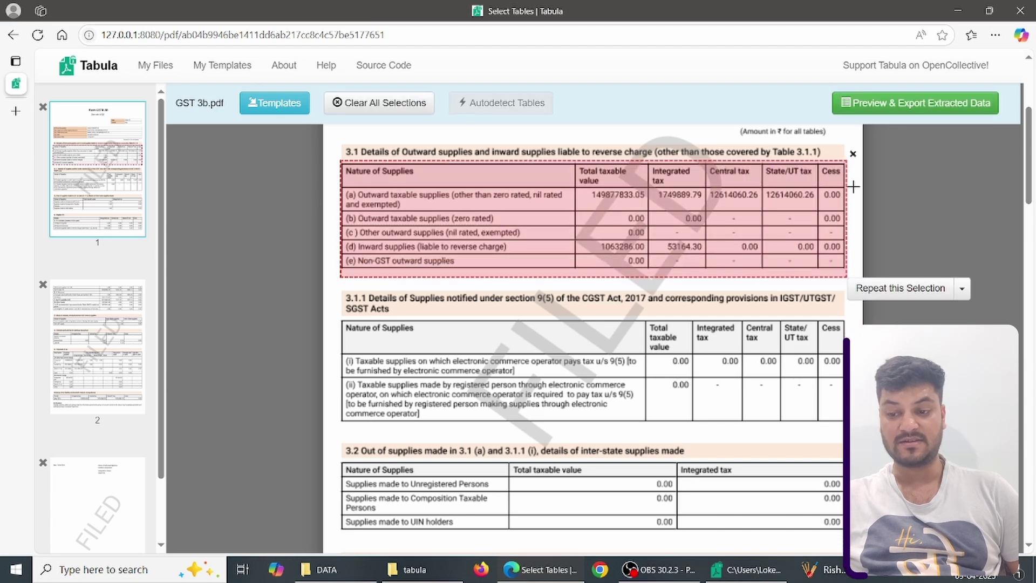
click(891, 104)
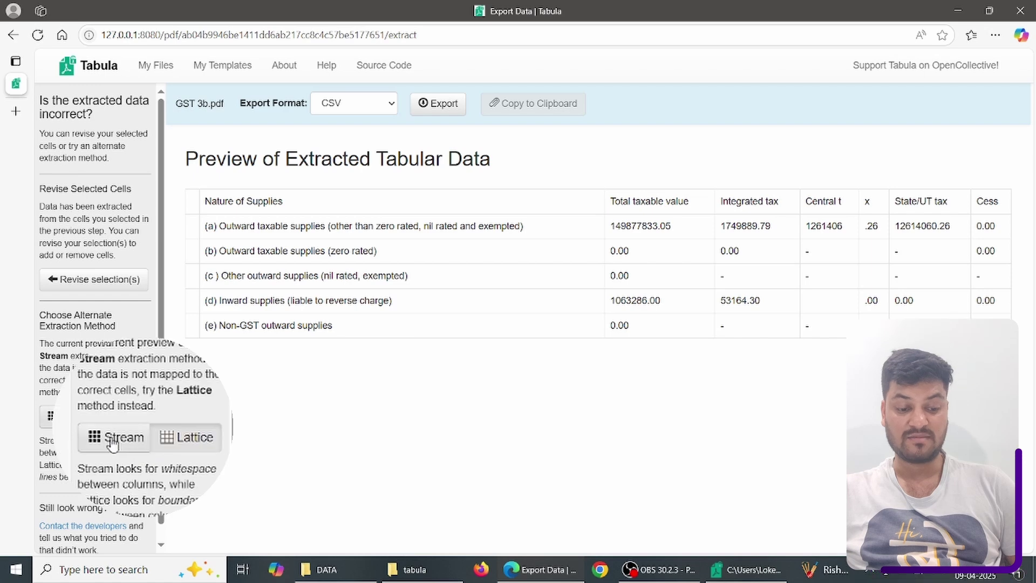
Step: Re-extract with Stream, export as CSV to tabula-GST 3b.csv, and open it in Excel
click(129, 443)
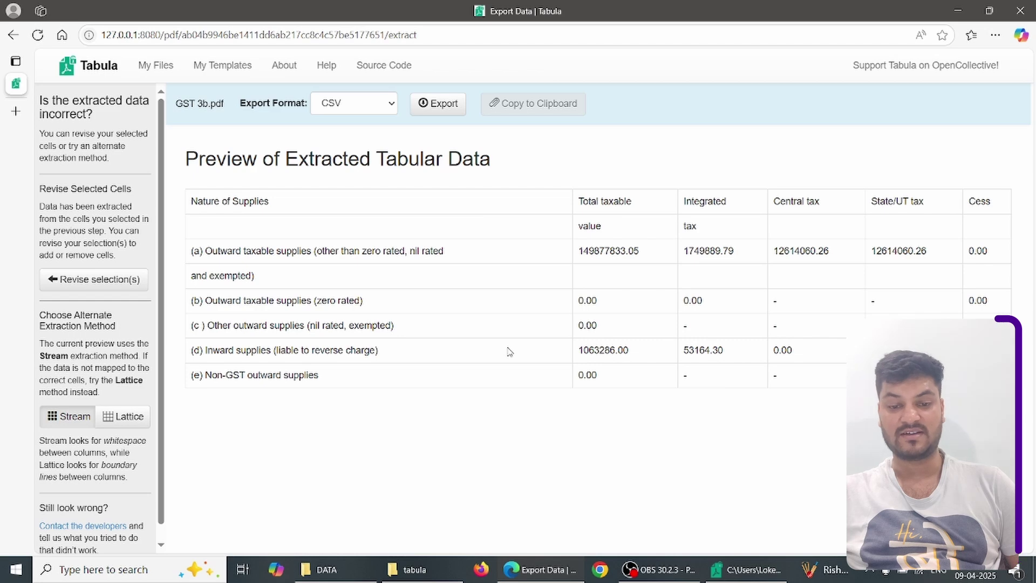
click(381, 106)
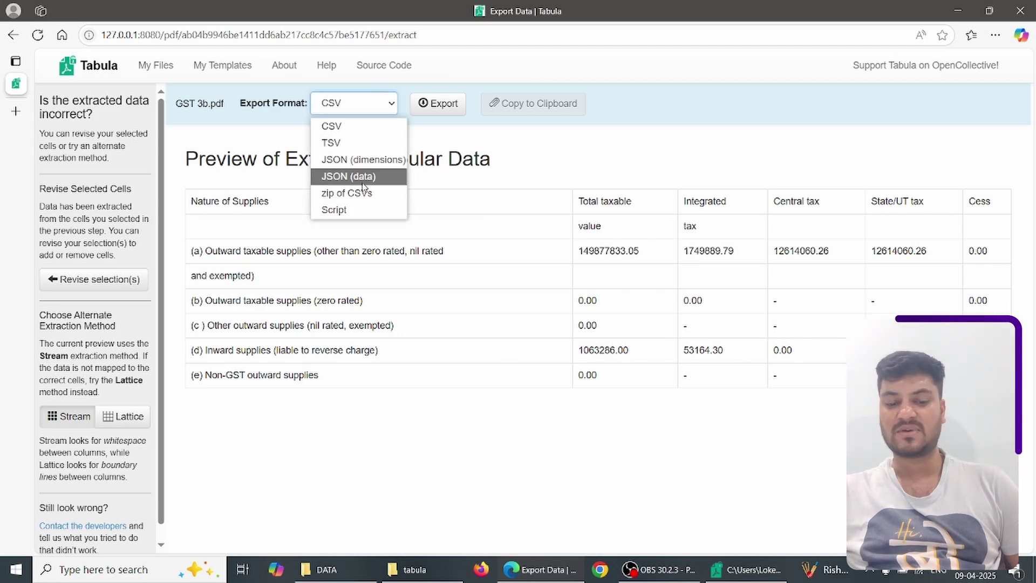
click(334, 126)
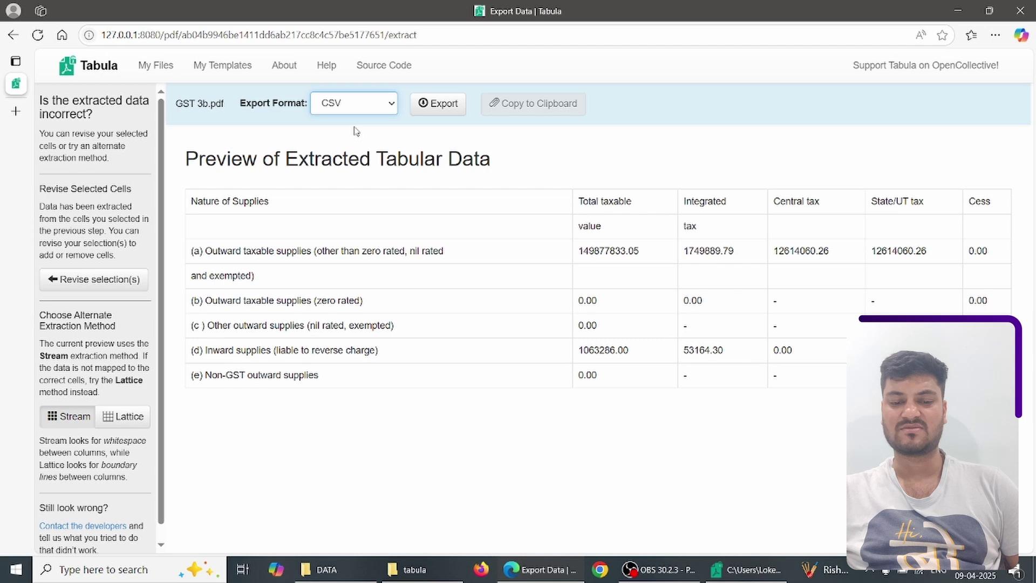
click(439, 105)
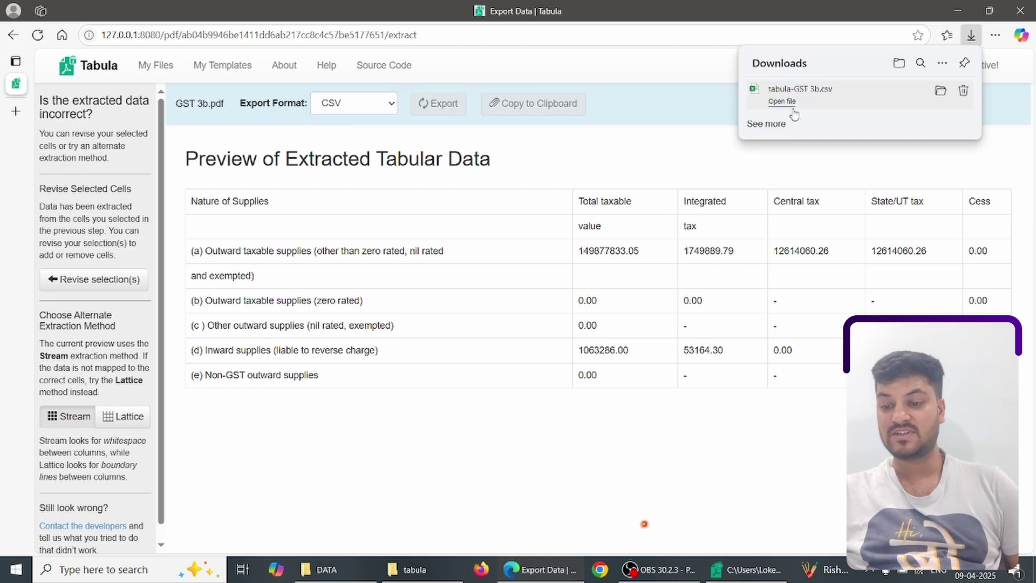
click(782, 102)
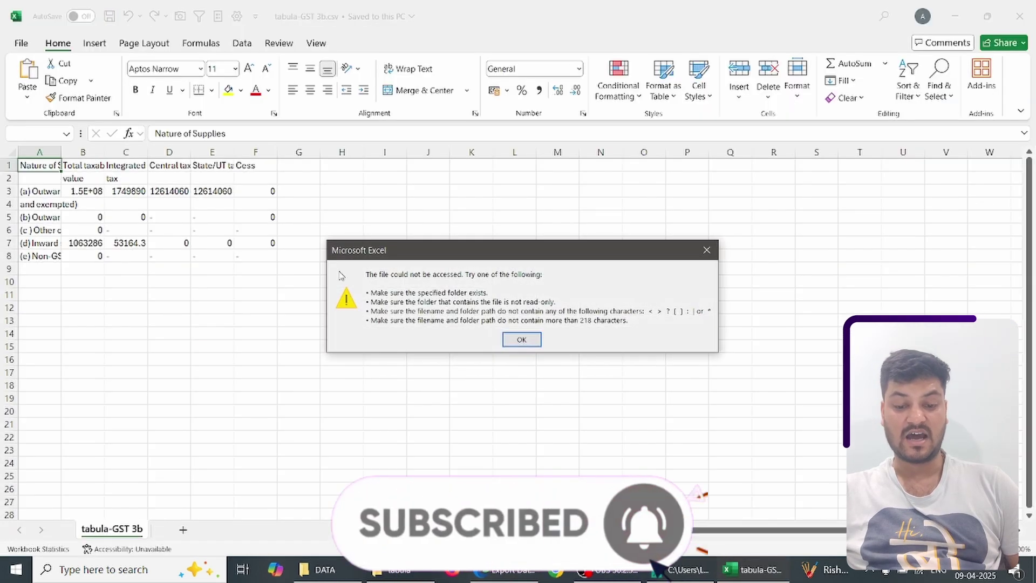
Step: Dismiss the file access error and AutoFit all column widths in tabula-GST 3b.csv
click(521, 339)
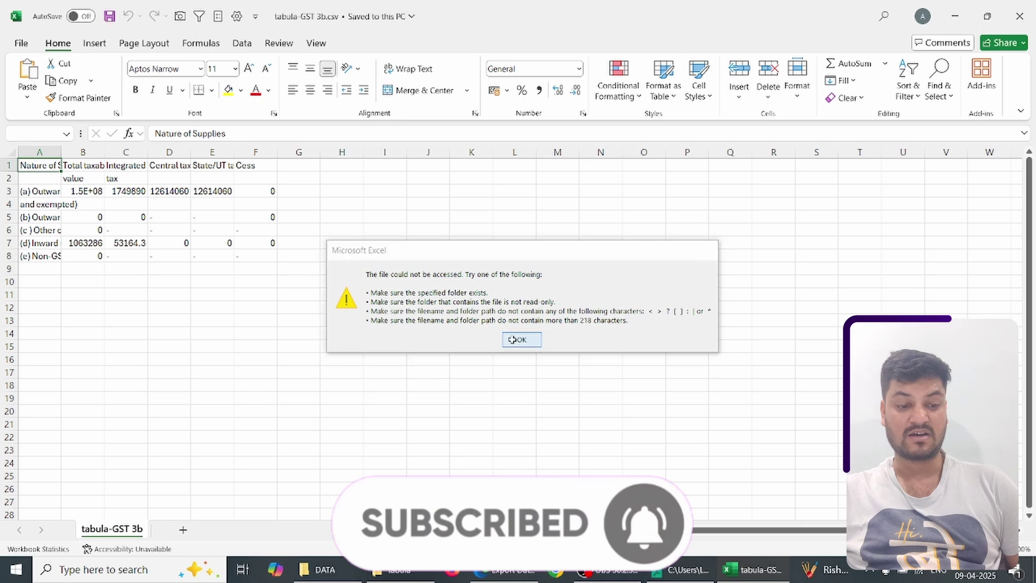
key(ctrl+a)
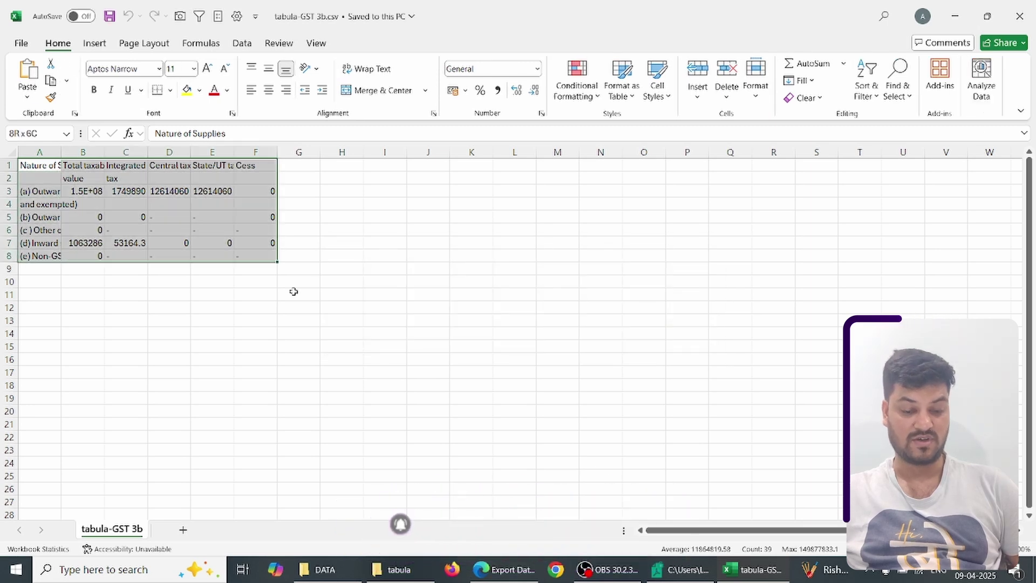
key(alt+h)
key(o)
key(i)
Step: Review the tax amounts from cell B3 down, then close the CSV without saving
key(ctrl+Home)
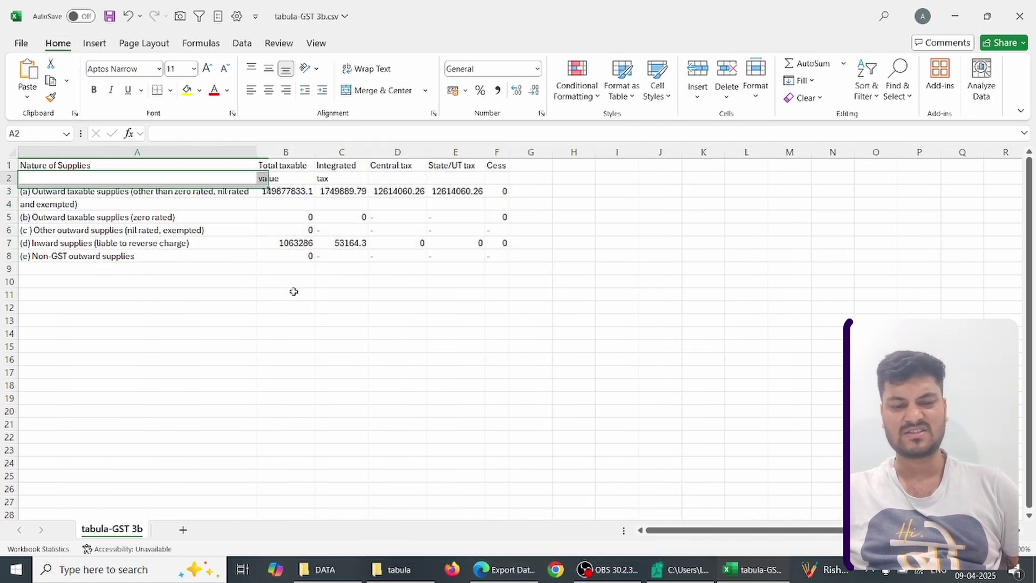
key(Right)
key(Down)
key(Down)
key(Down)
key(Up)
key(ctrl+shift+Right)
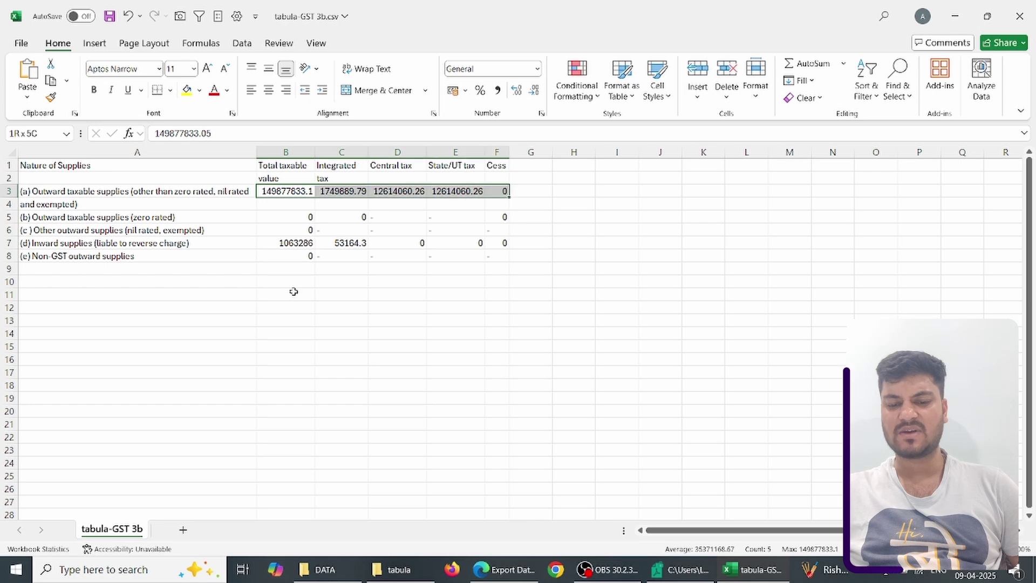
key(shift+Down)
key(shift+Down)
key(shift+Down)
key(shift+Down)
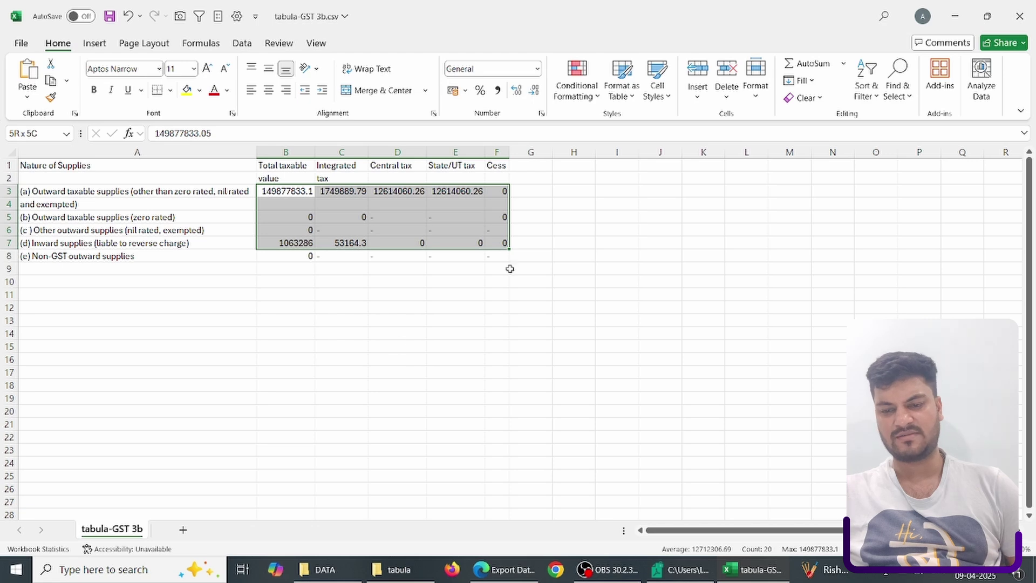
click(1020, 16)
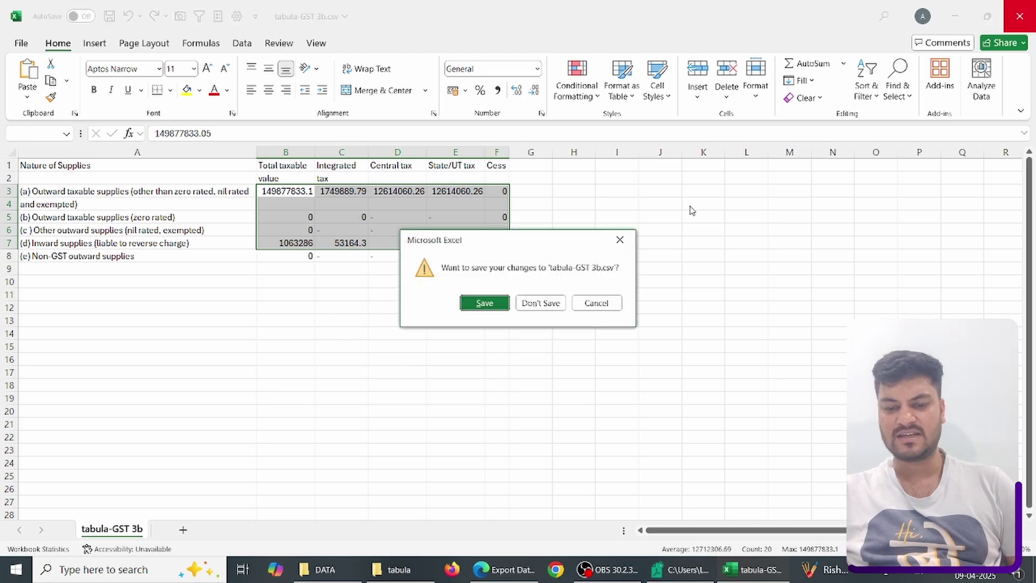
click(533, 296)
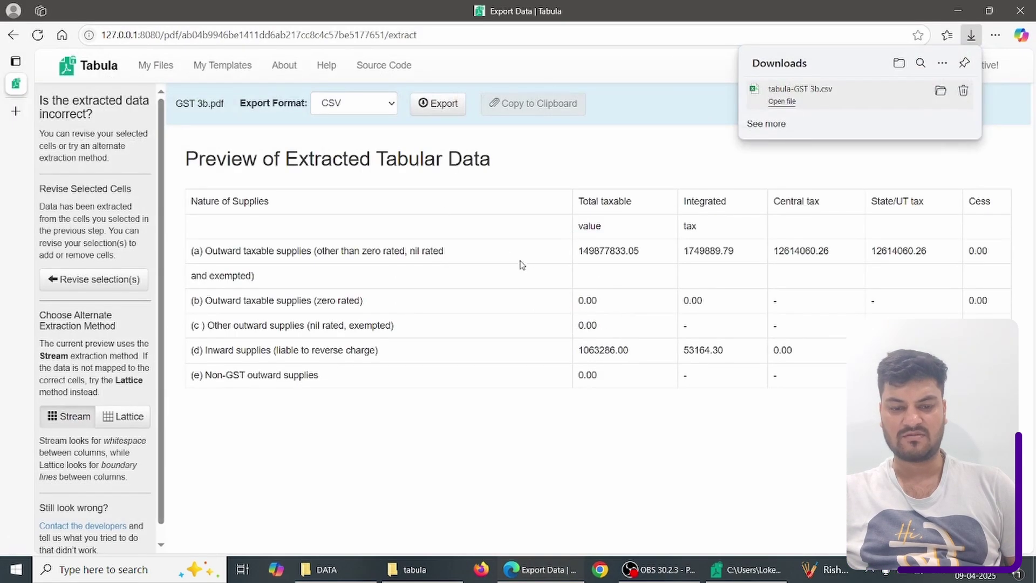
Step: Delete GST 3b.pdf from Tabula's My Files list and confirm the removal
click(85, 73)
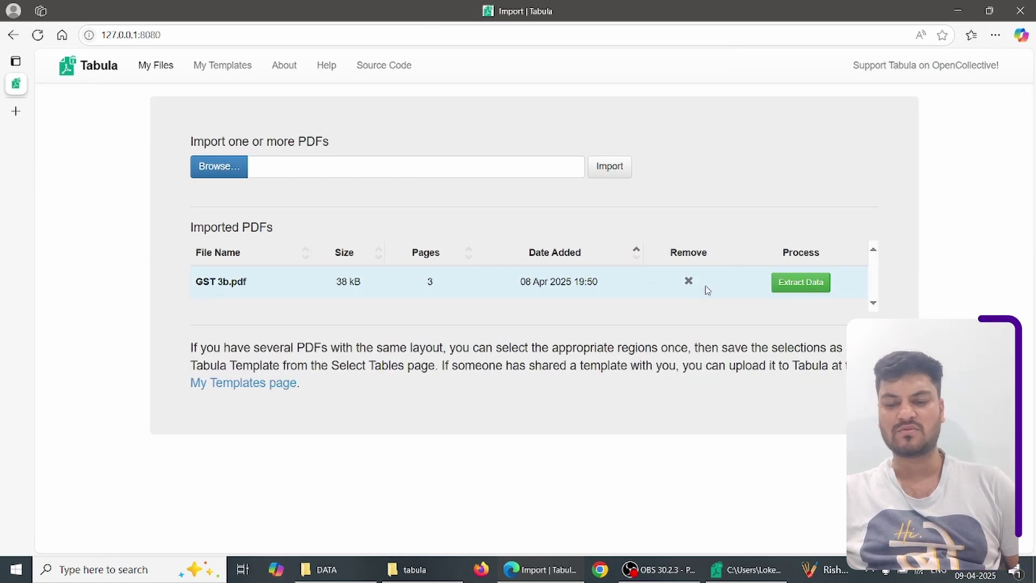
click(689, 282)
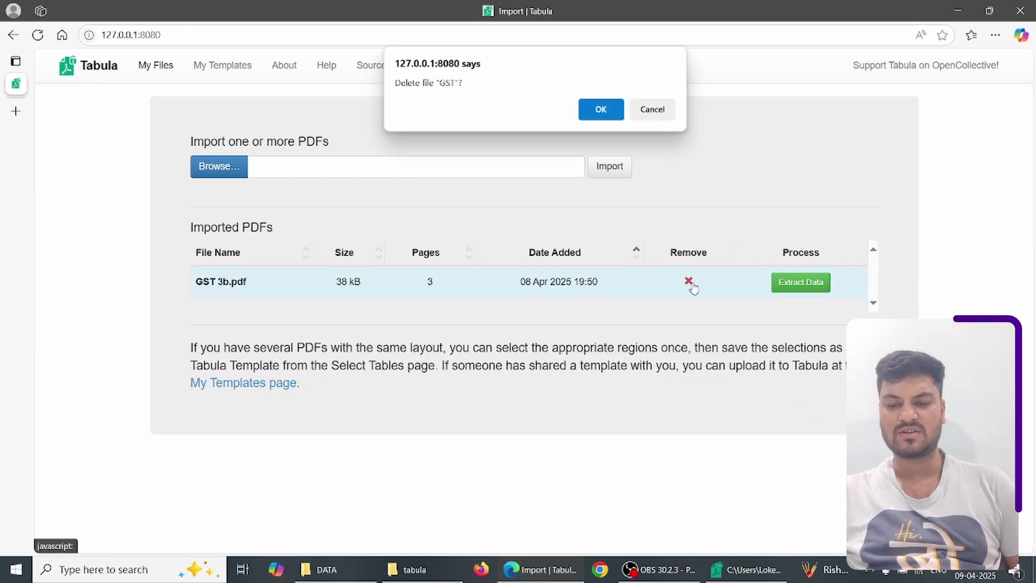
click(601, 109)
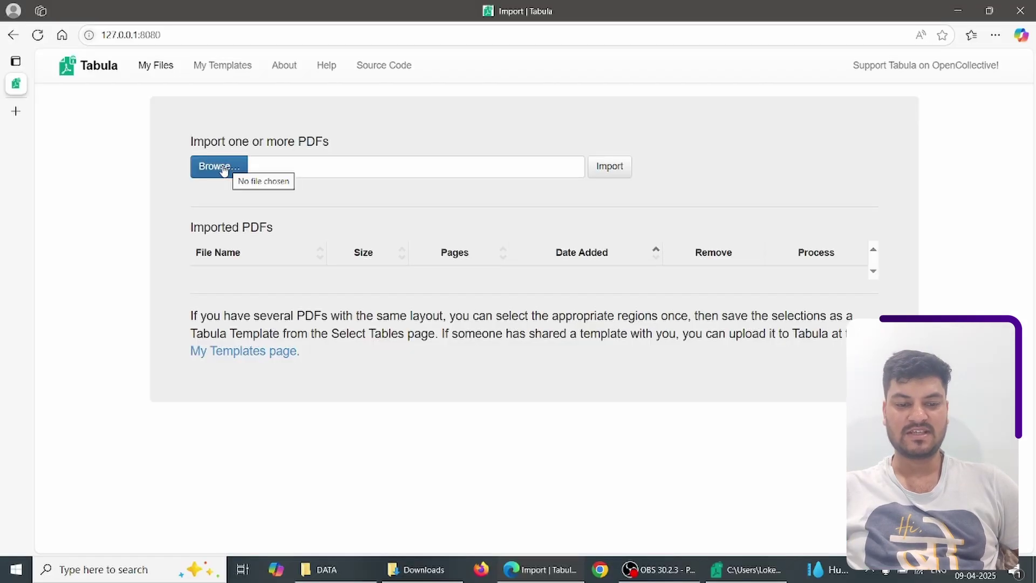
Step: Upload debtors Sample.pdf from the DATA folder into Tabula for processing
click(220, 169)
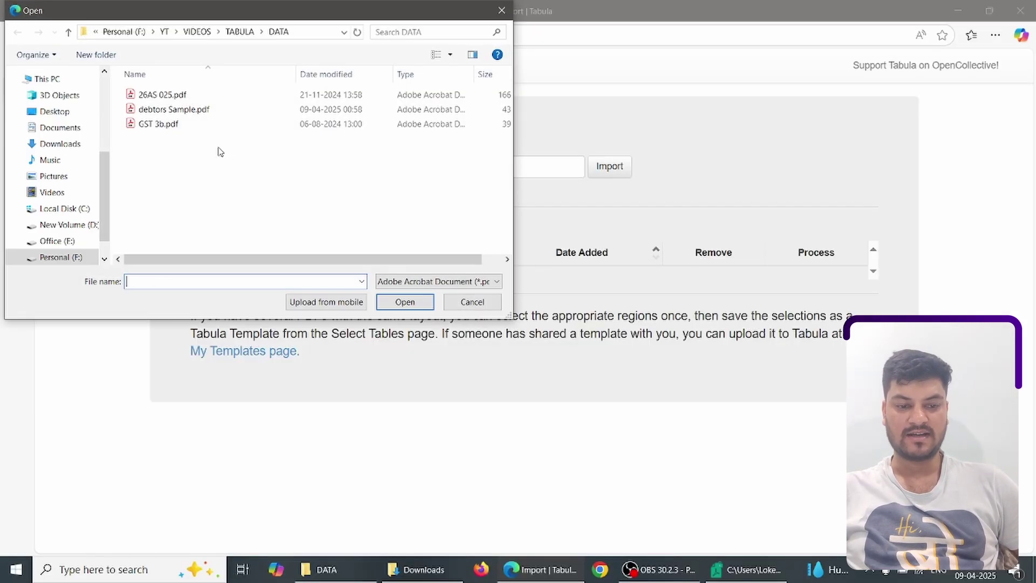
double_click(188, 111)
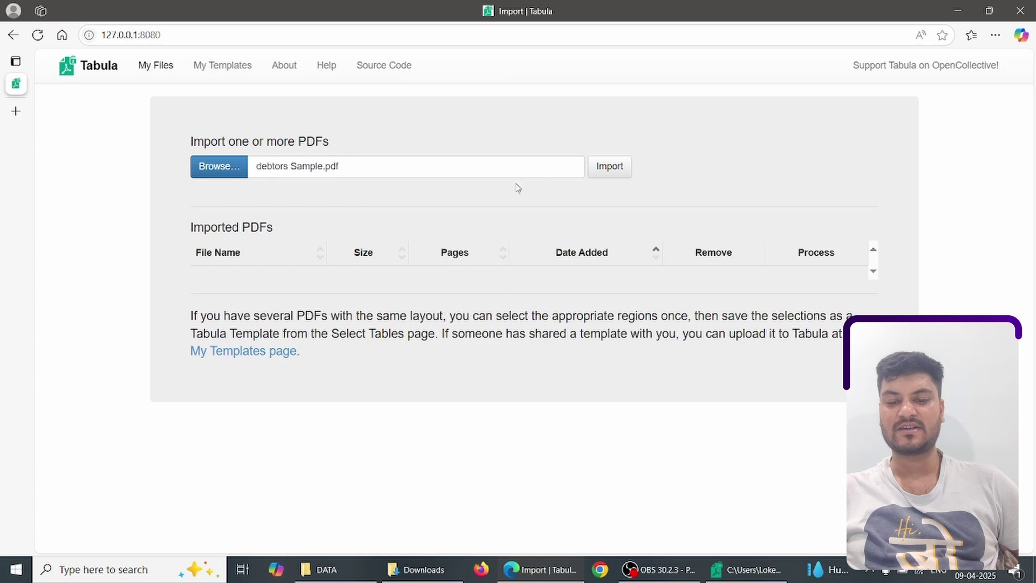
click(609, 167)
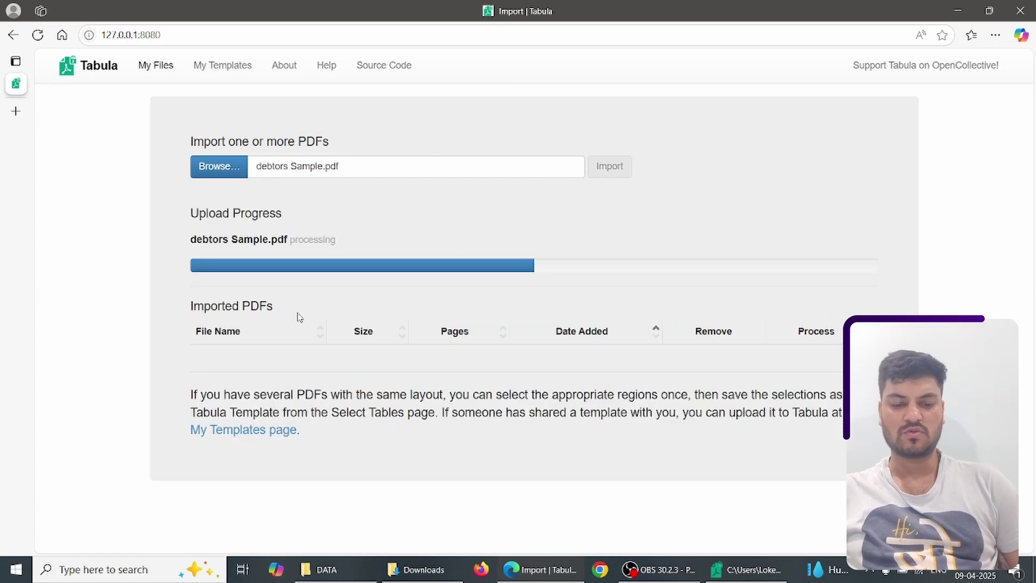
key(alt+Tab)
key(alt+Tab)
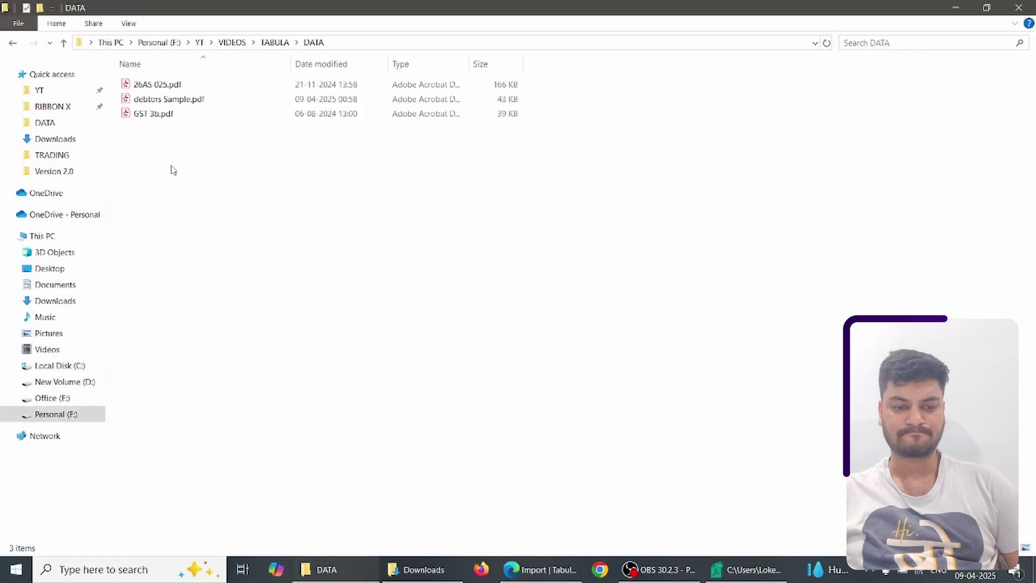
Step: Review the debtor tables of debtors Sample.pdf in Acrobat, then close it and return to Tabula
click(162, 100)
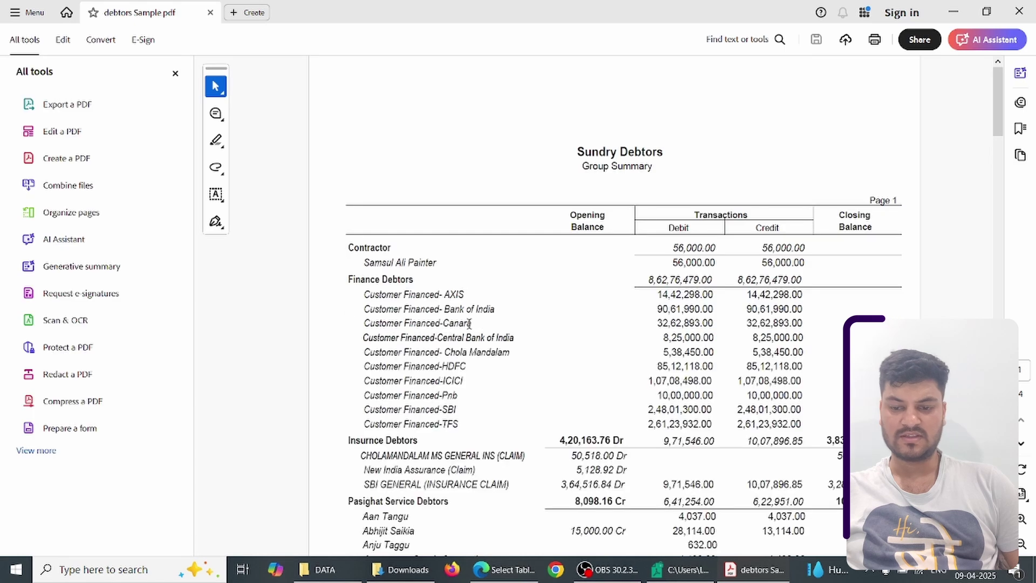
scroll(469, 324, down, 5)
scroll(469, 324, down, 20)
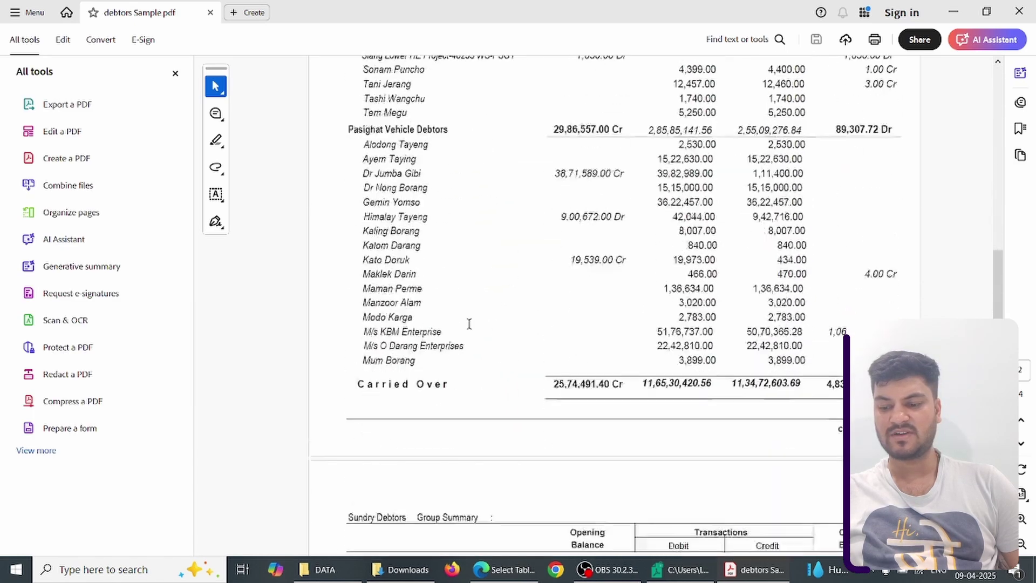
scroll(469, 324, down, 15)
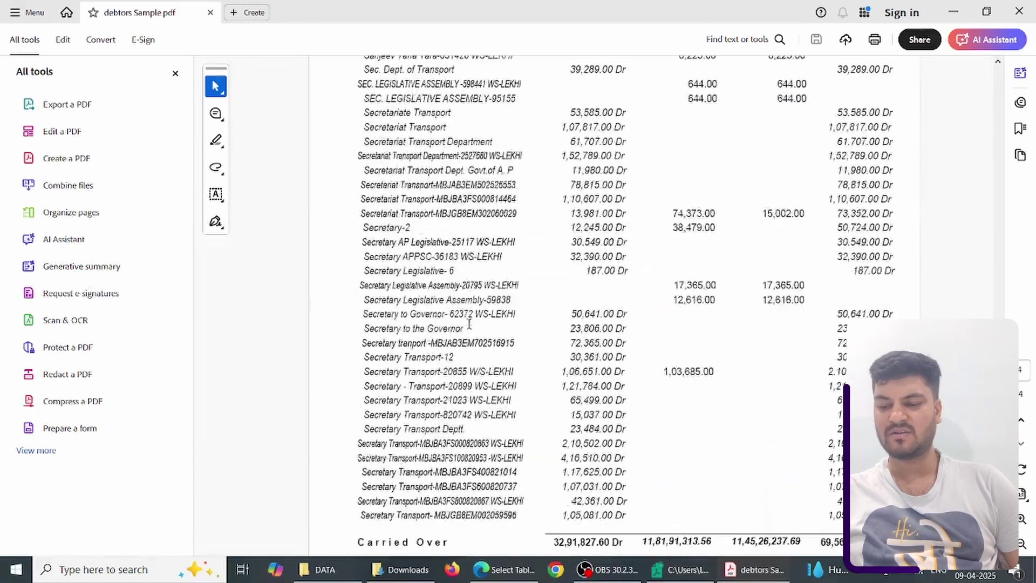
click(1018, 11)
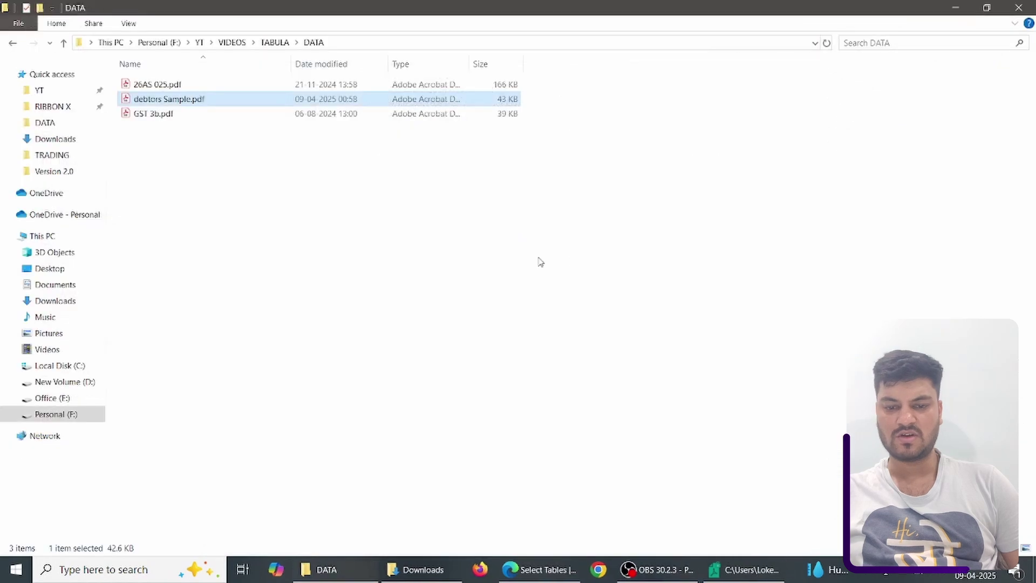
key(alt+Tab)
key(Tab)
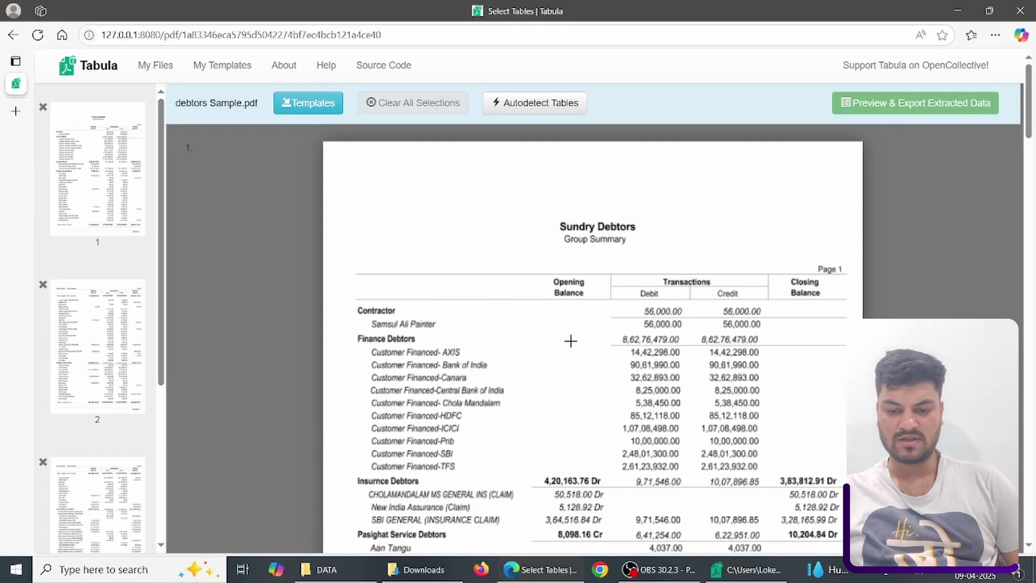
Step: Autodetect the tables on all pages of debtors Sample.pdf and return to page 1
scroll(569, 340, down, 3)
scroll(585, 268, down, 20)
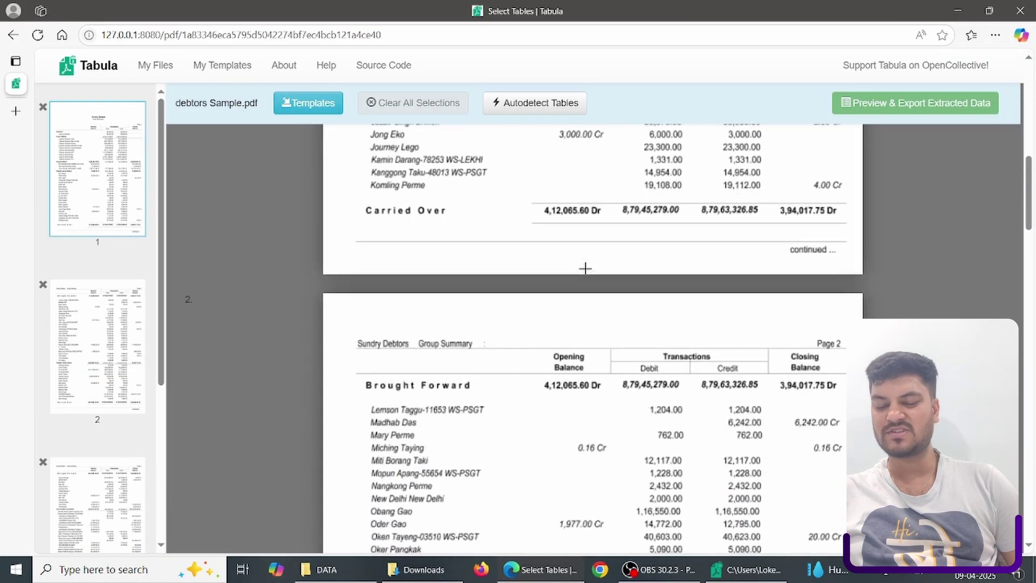
scroll(585, 269, down, 15)
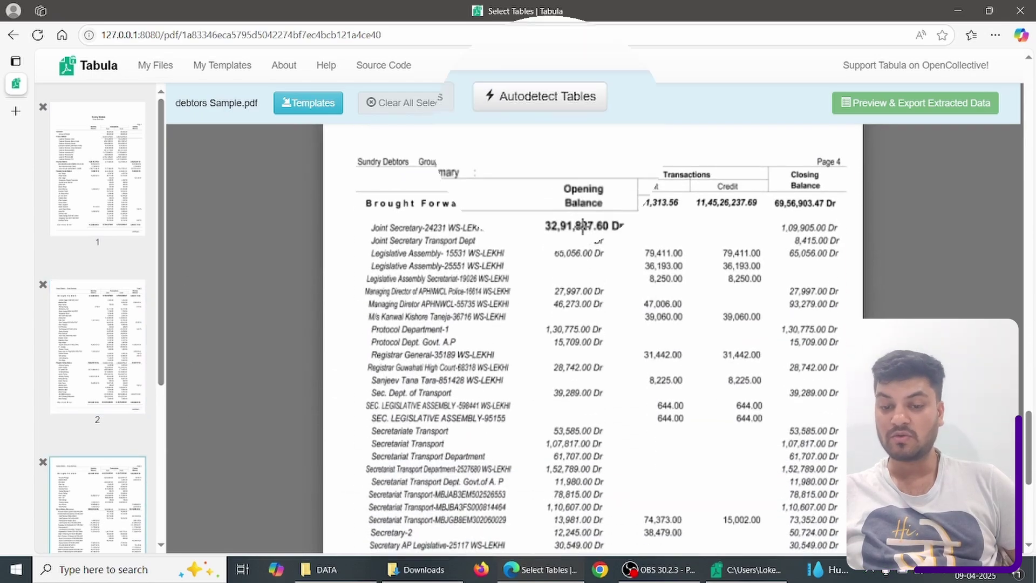
click(556, 108)
scroll(690, 238, up, 20)
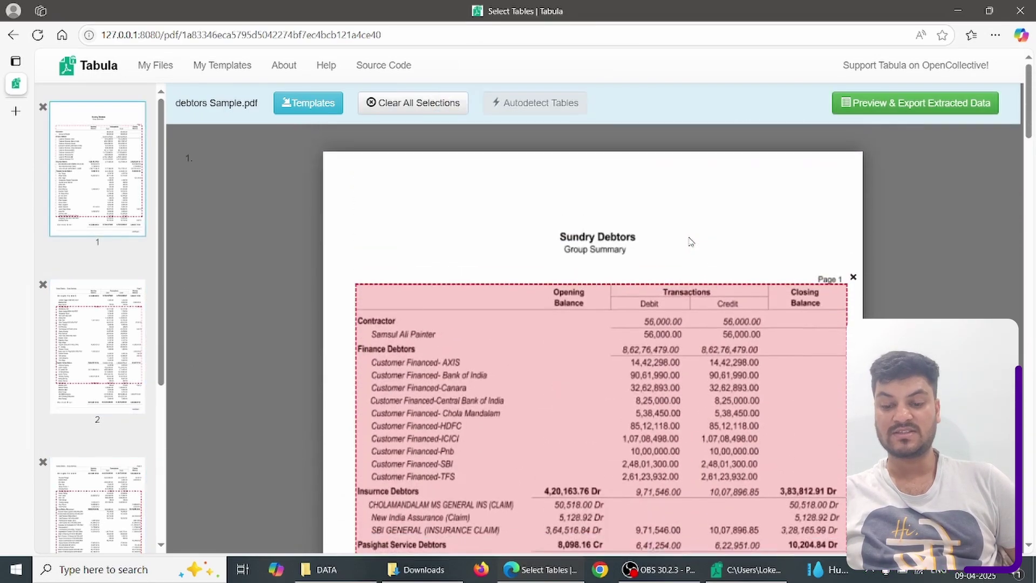
scroll(690, 238, down, 3)
scroll(690, 237, up, 2)
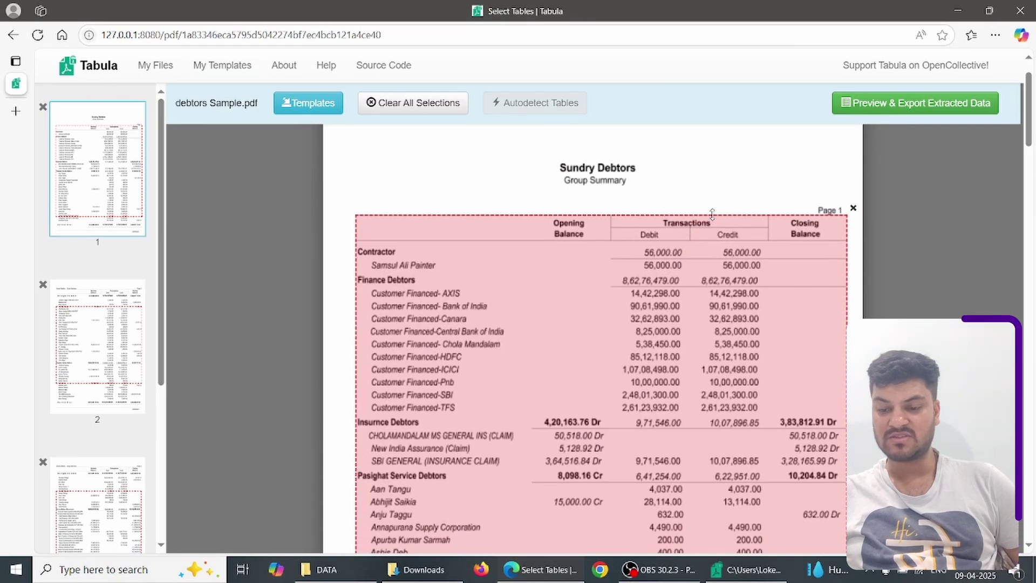
Step: Resize the page 1 and page 2 selections to skip the header rows and reach down to Carried Over
drag(712, 214, 714, 243)
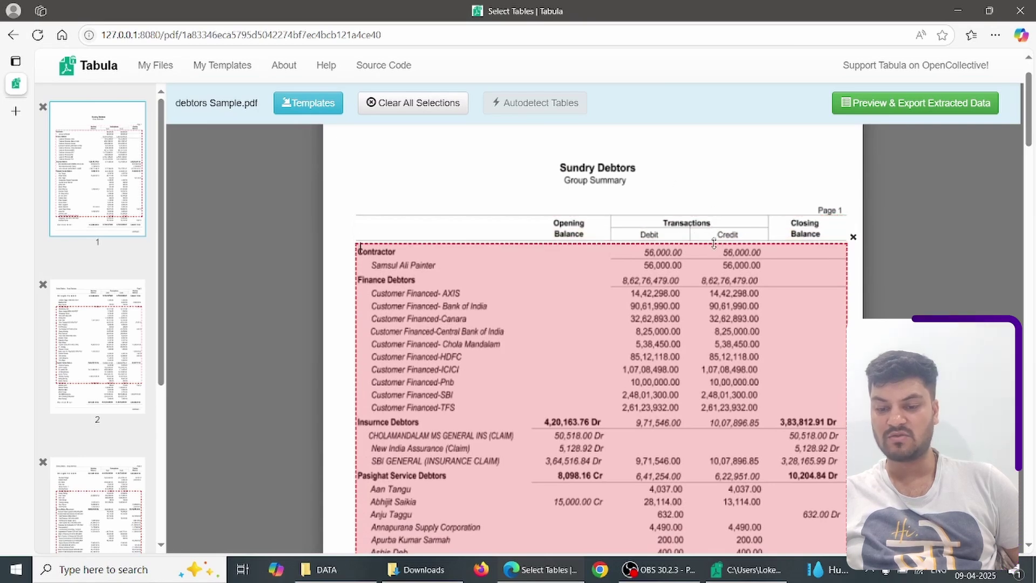
scroll(713, 358, down, 8)
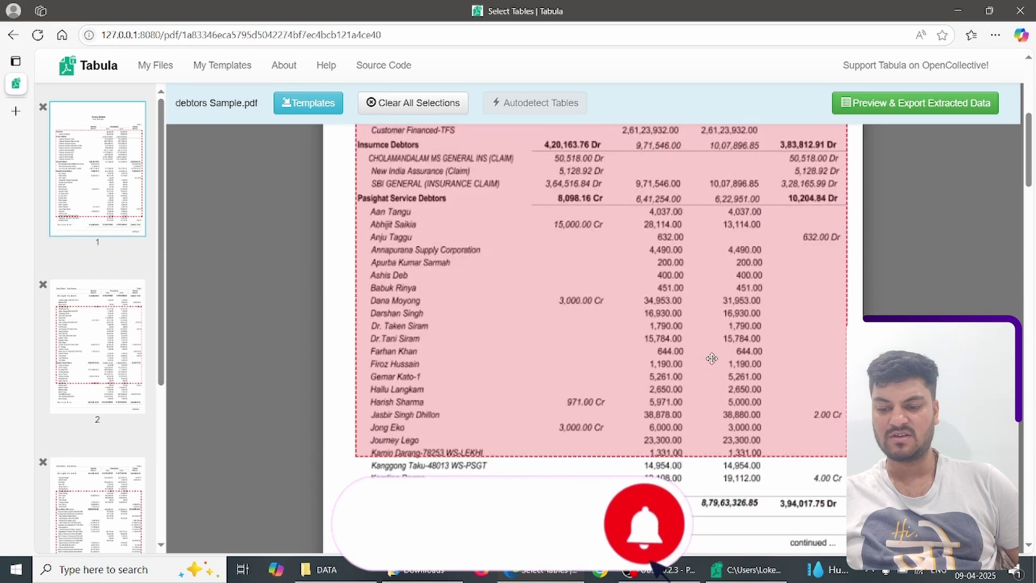
drag(706, 368, 705, 405)
scroll(704, 442, down, 8)
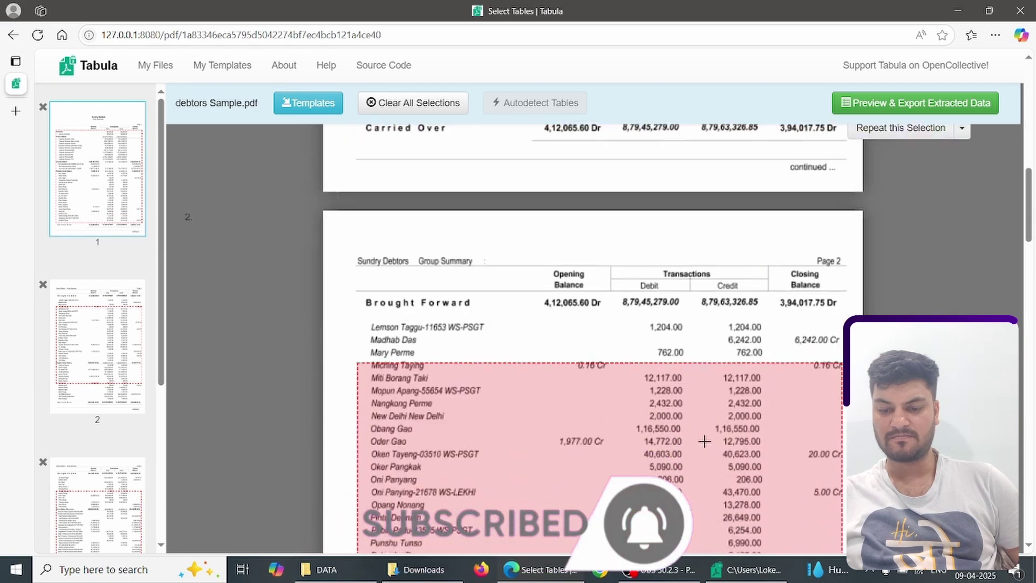
drag(703, 232, 702, 184)
scroll(705, 348, down, 7)
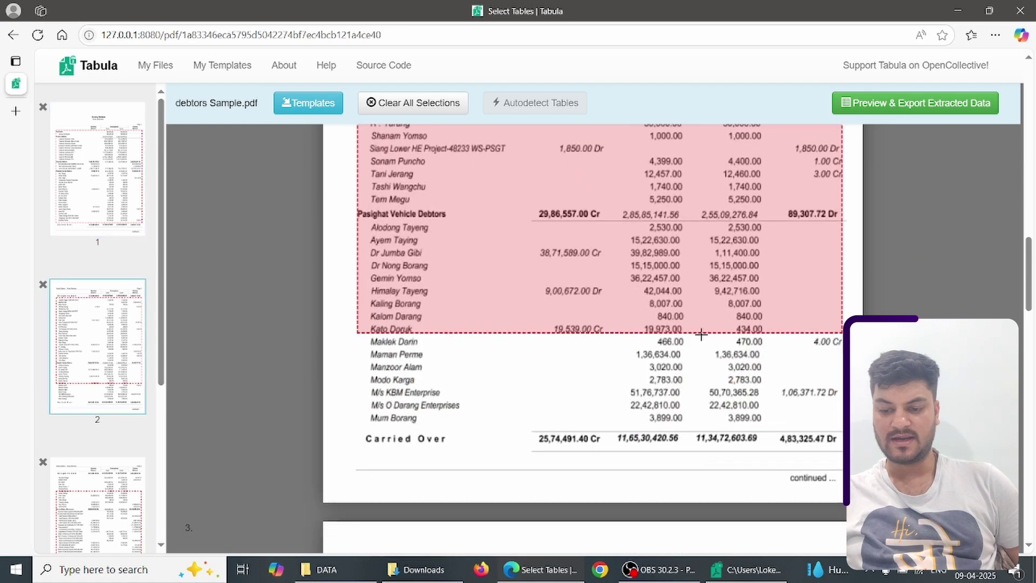
drag(702, 332, 711, 430)
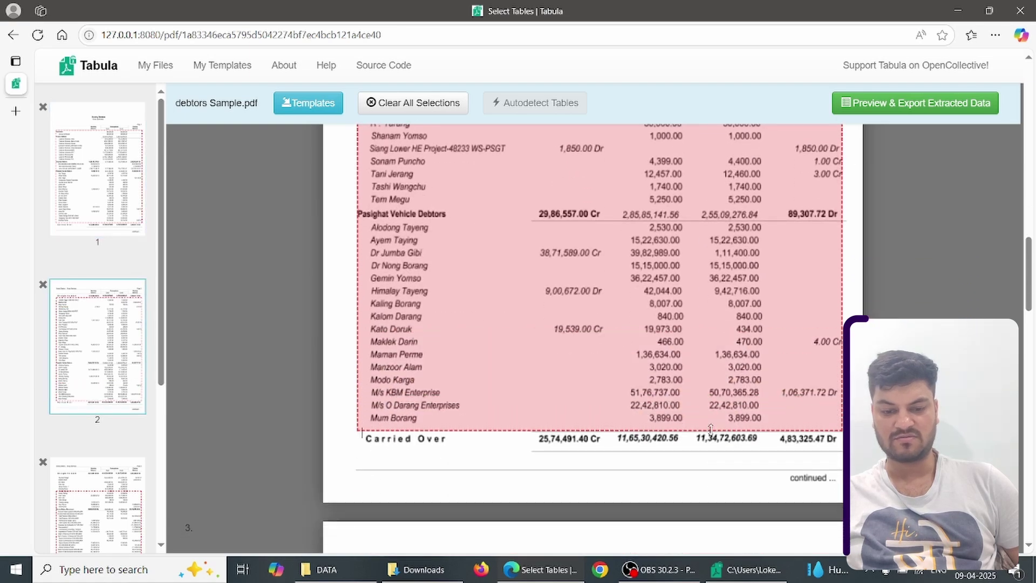
Step: Resize the page 3 and 4 selections to include the Dr/Cr column, IT & Communication row and last rows
scroll(695, 464, down, 5)
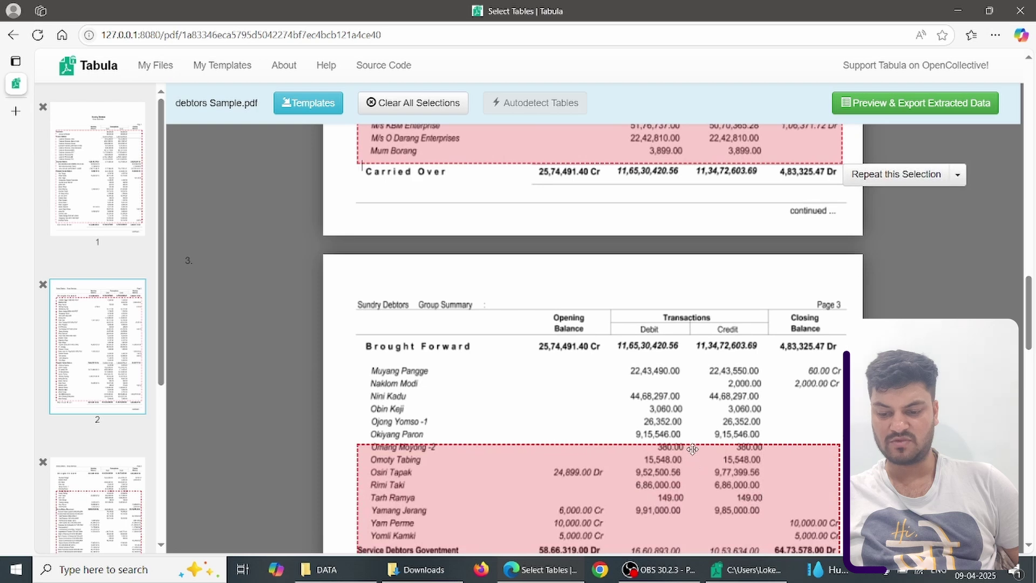
drag(692, 445, 703, 358)
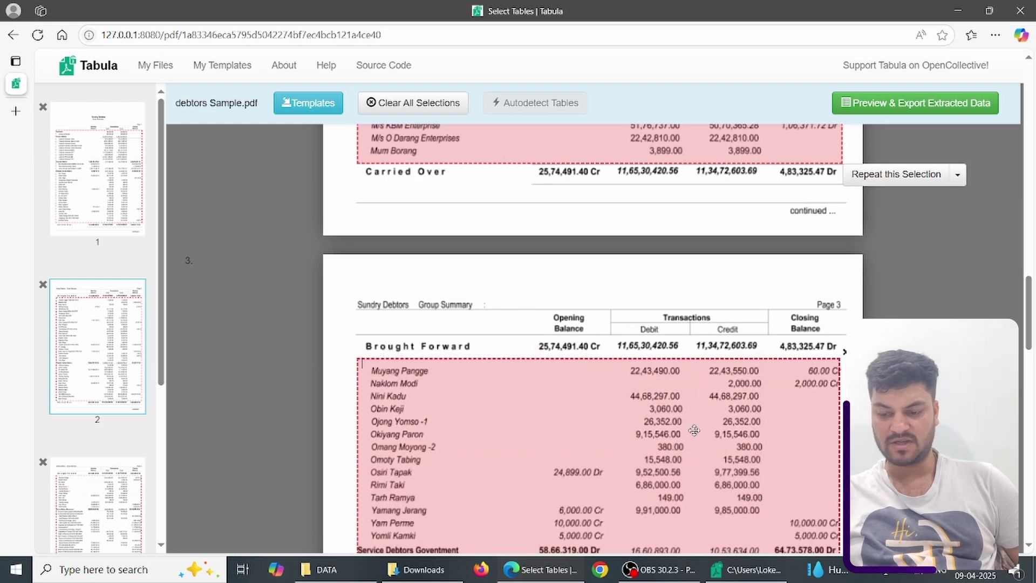
scroll(695, 431, down, 5)
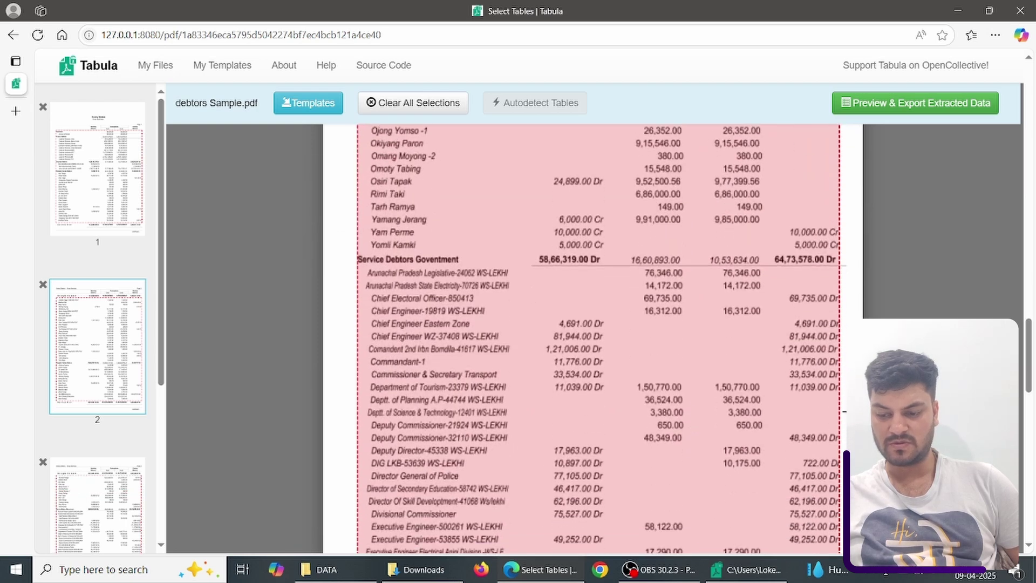
drag(841, 412, 853, 411)
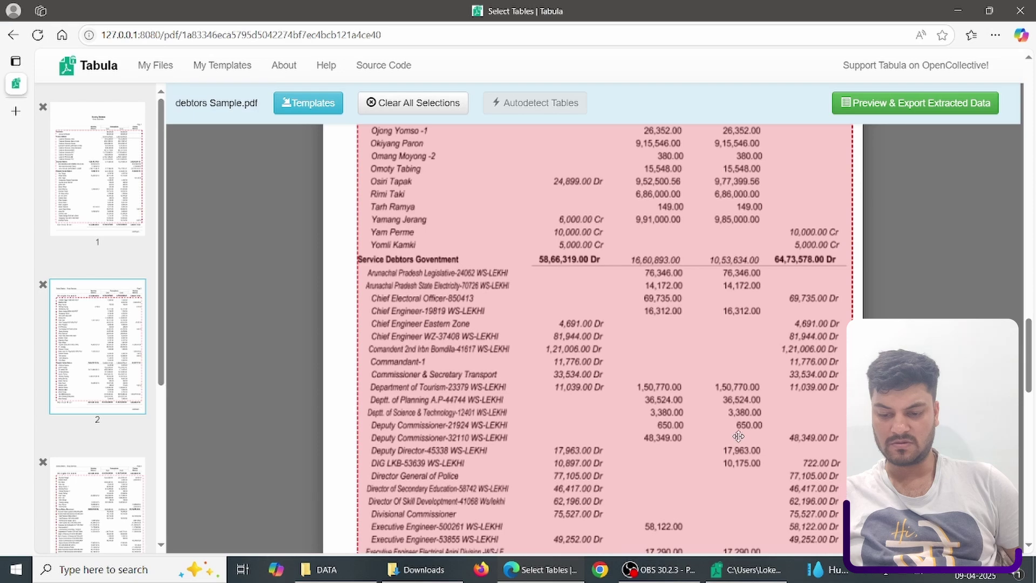
scroll(738, 436, down, 5)
drag(695, 363, 657, 453)
scroll(657, 474, down, 2)
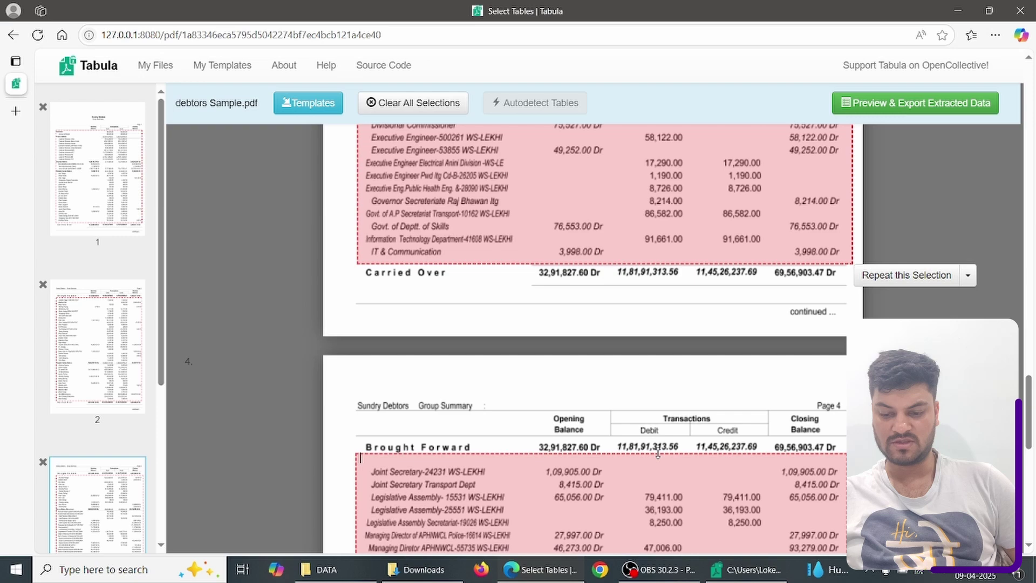
scroll(657, 454, down, 10)
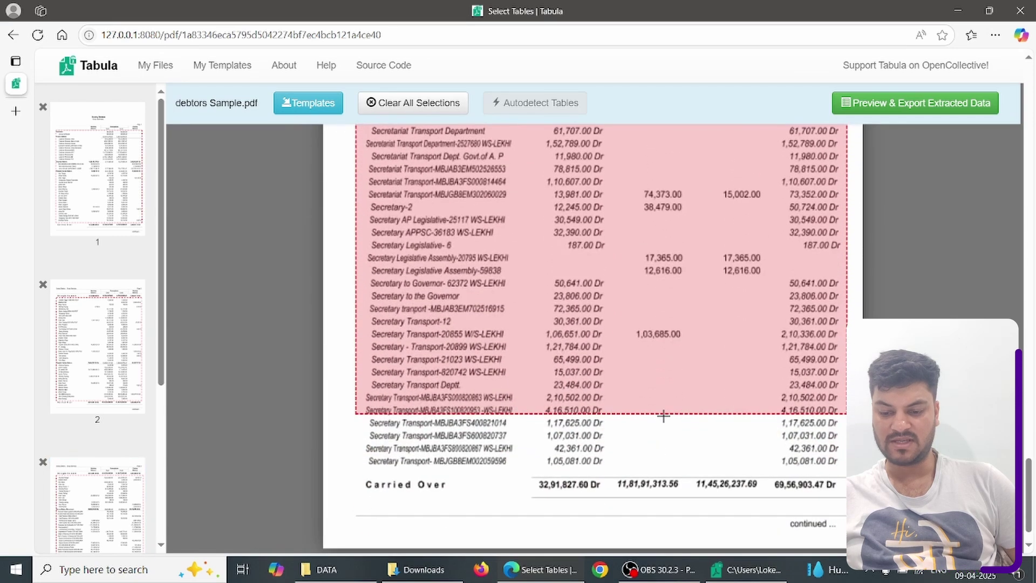
drag(665, 414, 675, 473)
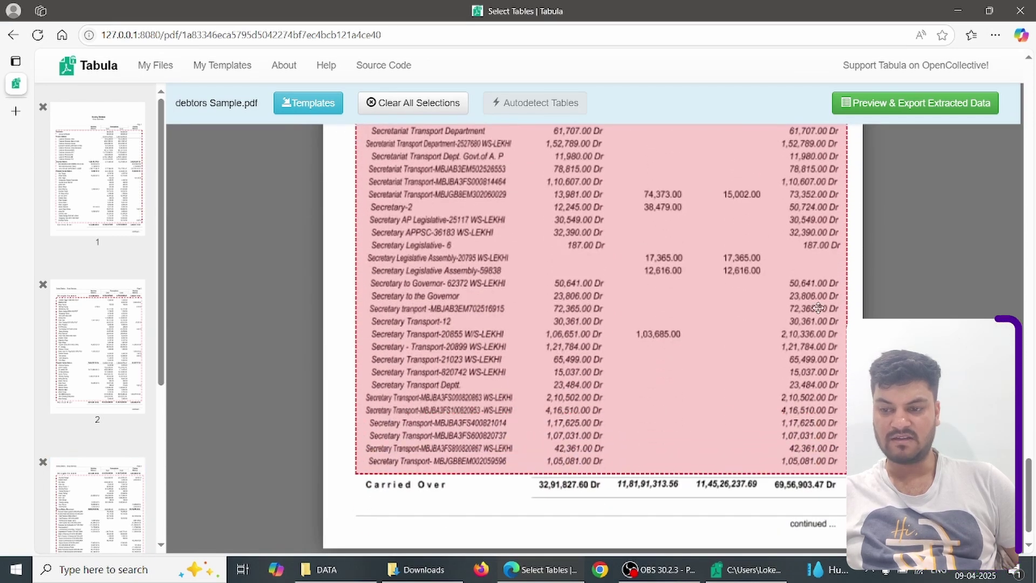
Step: Preview the extracted debtor data, export it as CSV, and open tabula-debtors Sample.csv
click(917, 103)
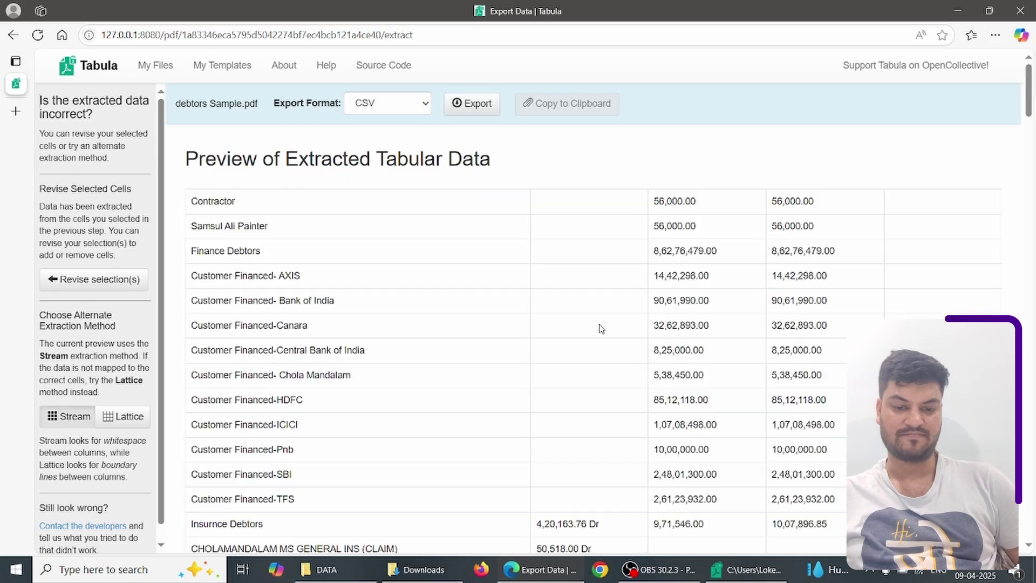
scroll(601, 329, down, 15)
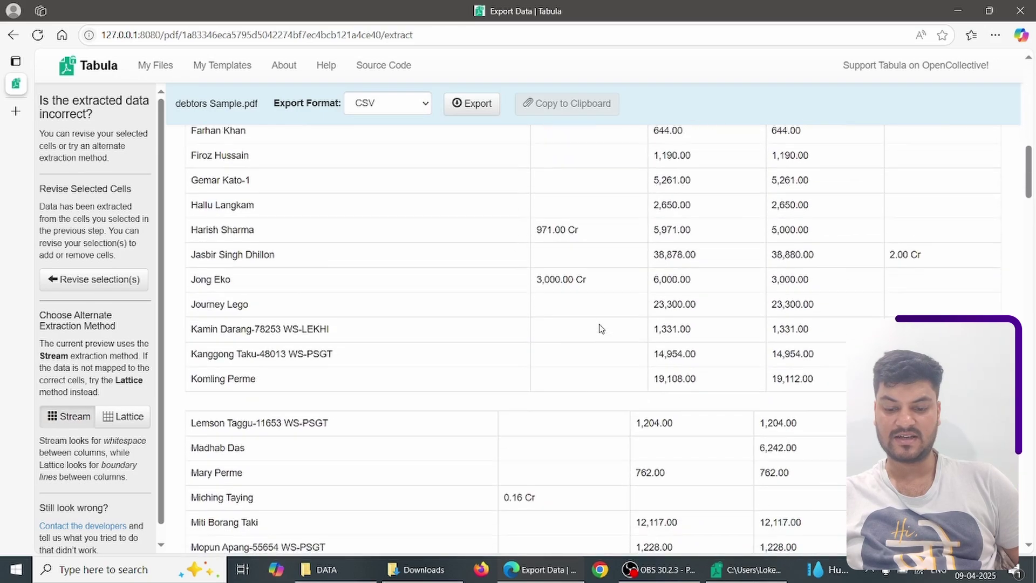
scroll(601, 328, up, 1)
scroll(601, 328, down, 15)
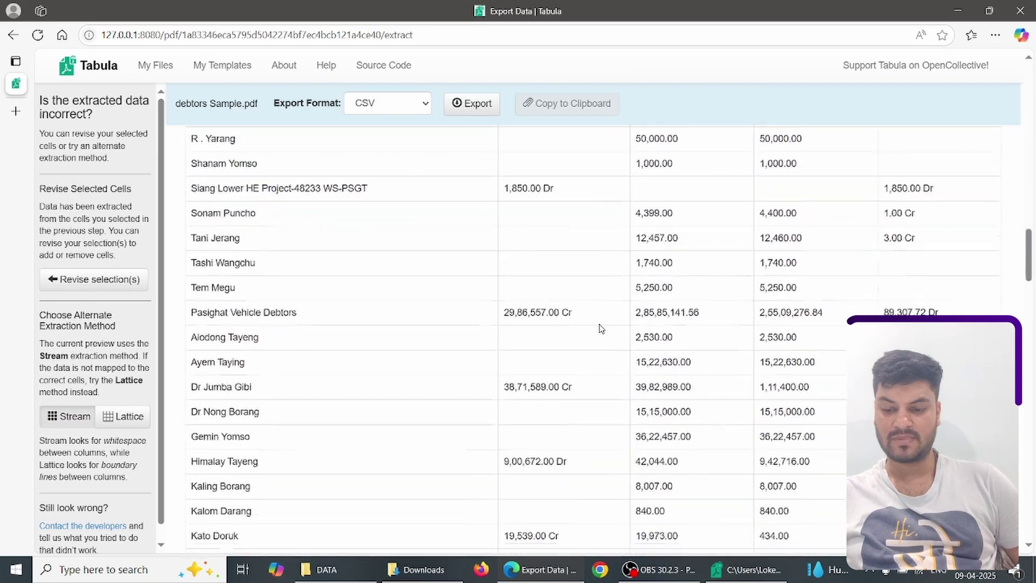
scroll(601, 328, down, 15)
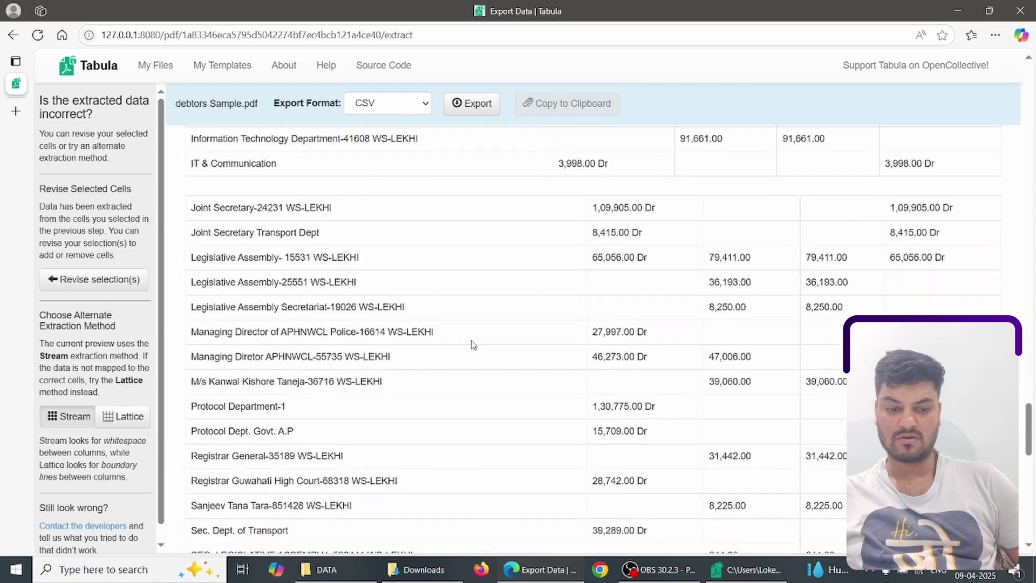
click(478, 103)
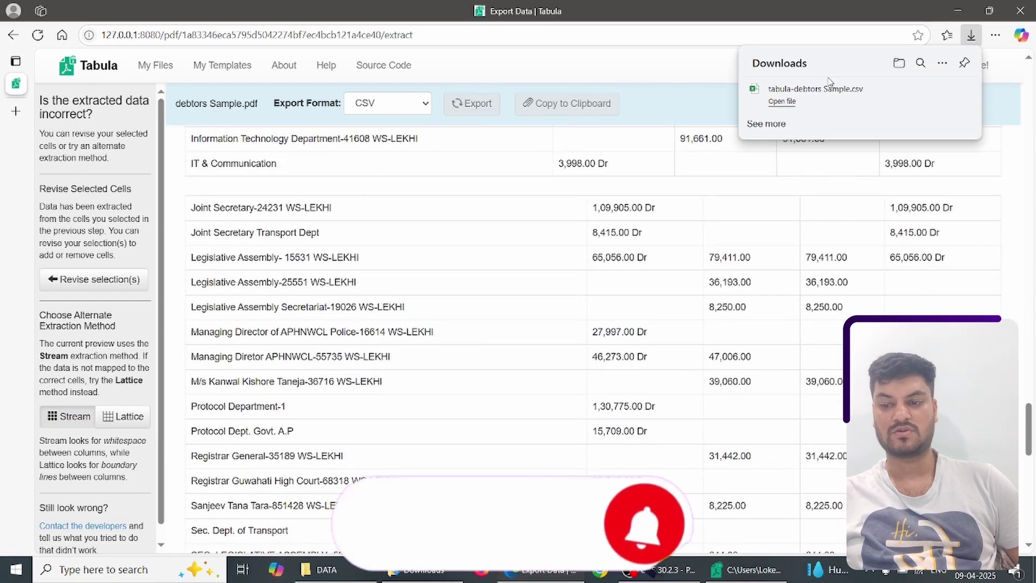
click(783, 102)
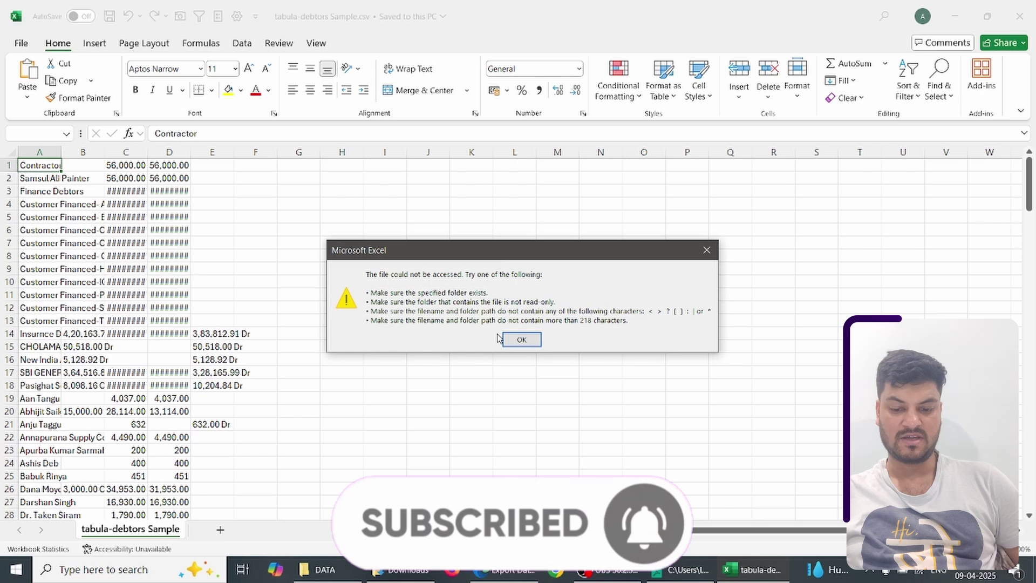
Step: Dismiss the file access error and AutoFit columns C through F so the amounts display
click(498, 339)
click(128, 281)
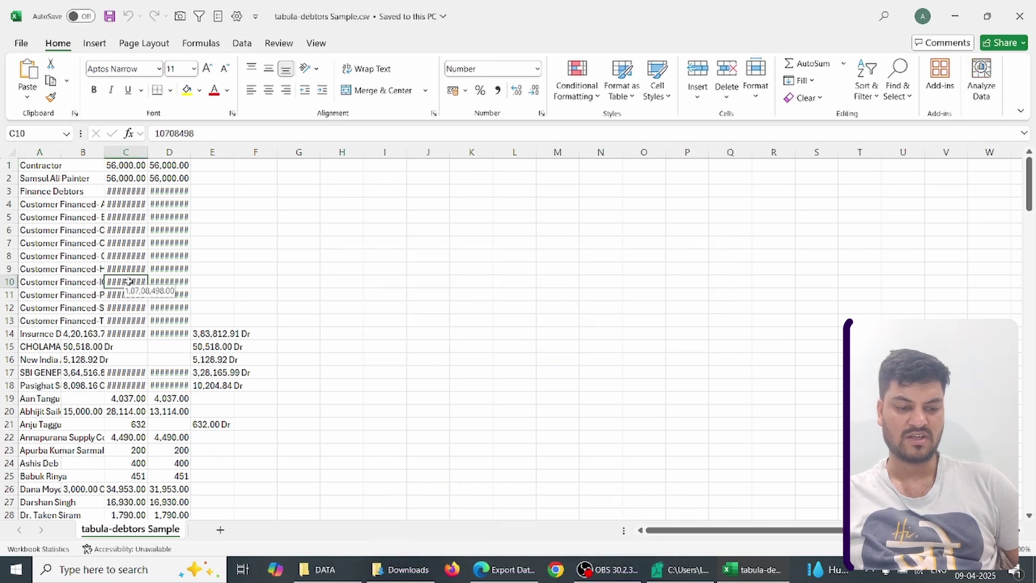
key(ctrl+space)
key(shift+Right)
key(shift+Right)
key(shift+Right)
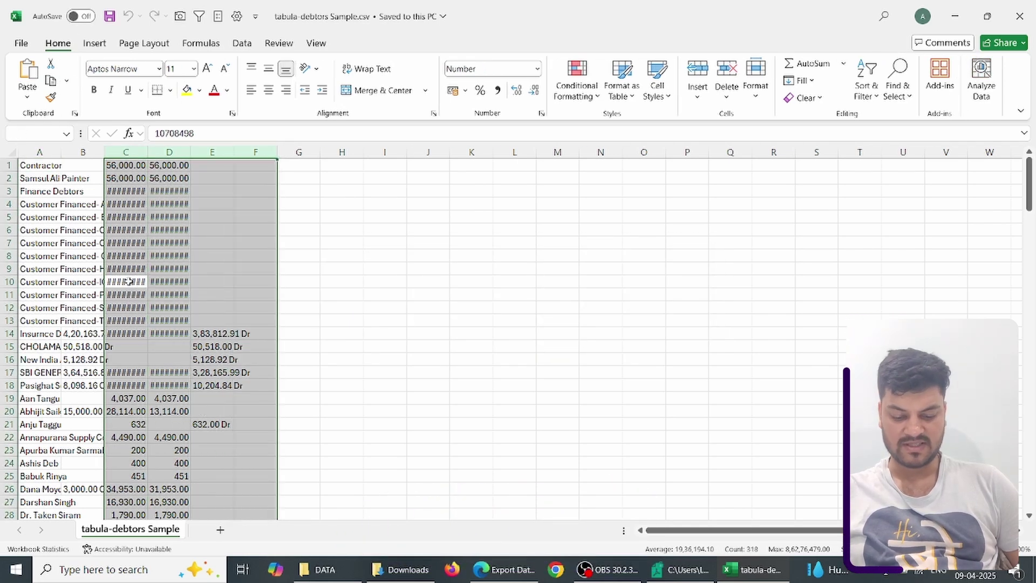
key(alt+h)
key(o)
key(i)
key(ctrl+Up)
key(Home)
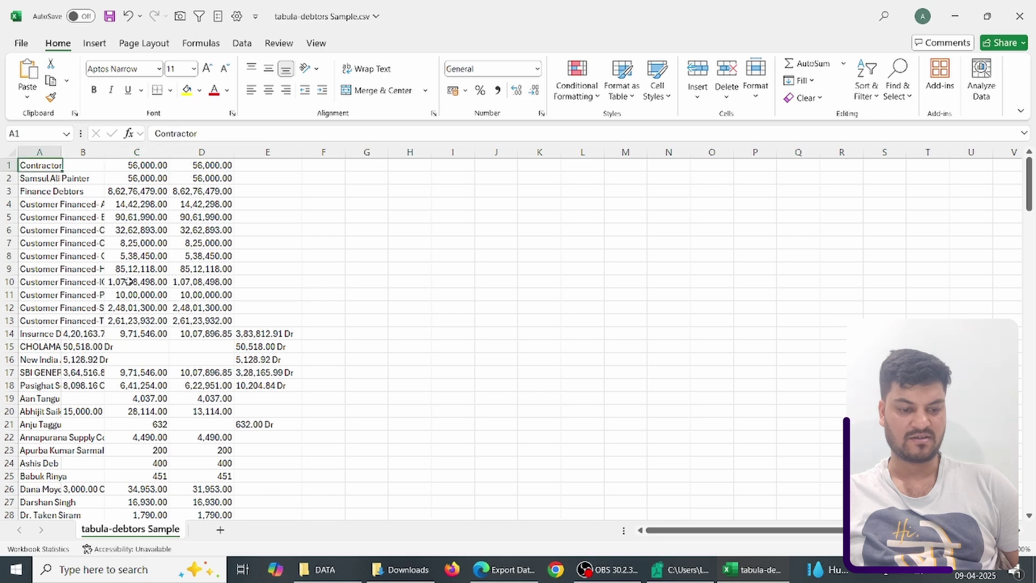
Step: AutoFit columns A and B so full debtor names show, then check the value in D1
key(ctrl+space)
key(shift+Right)
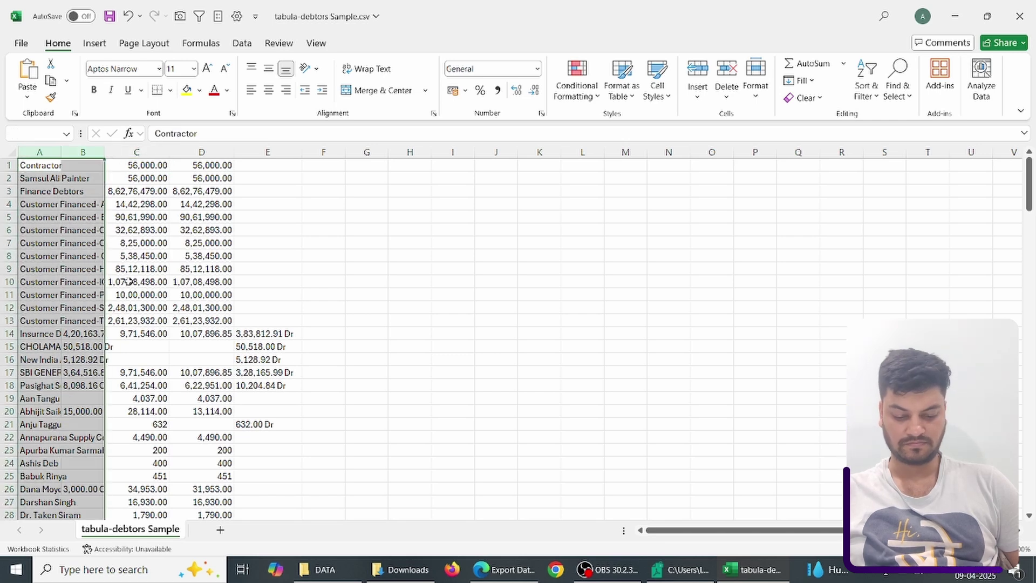
key(alt+h)
key(o)
key(i)
key(ctrl+Up)
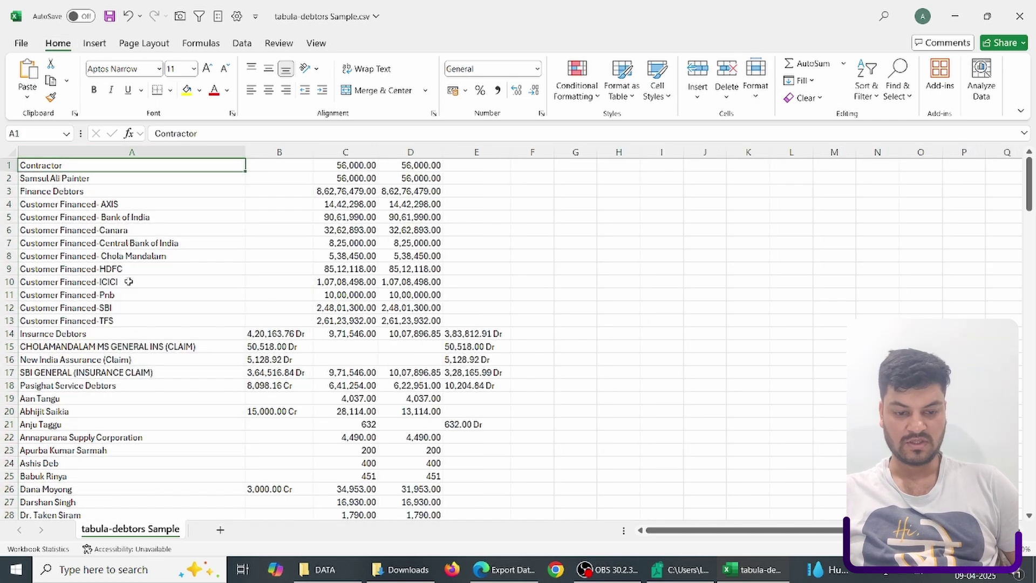
key(Right)
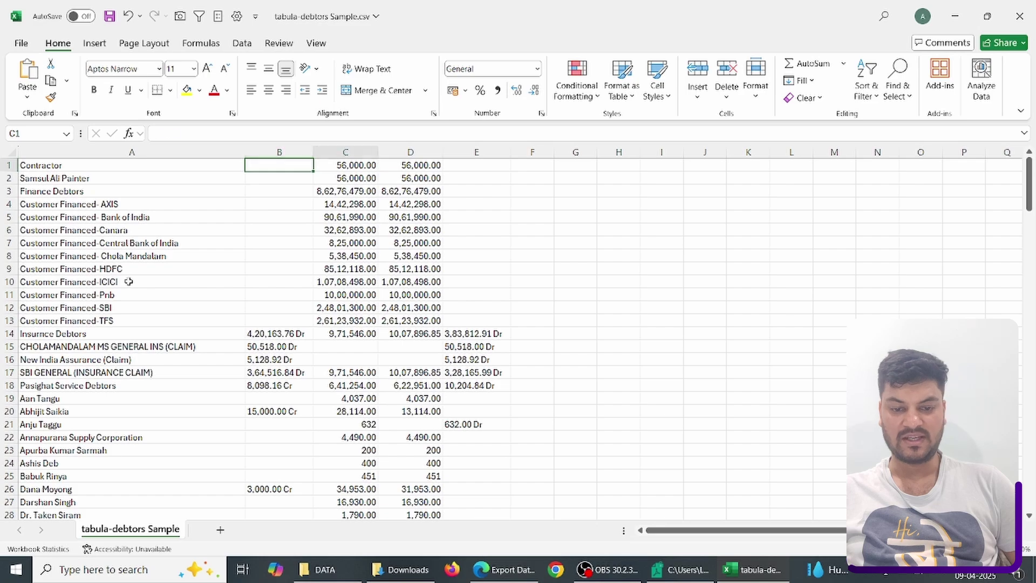
key(Right)
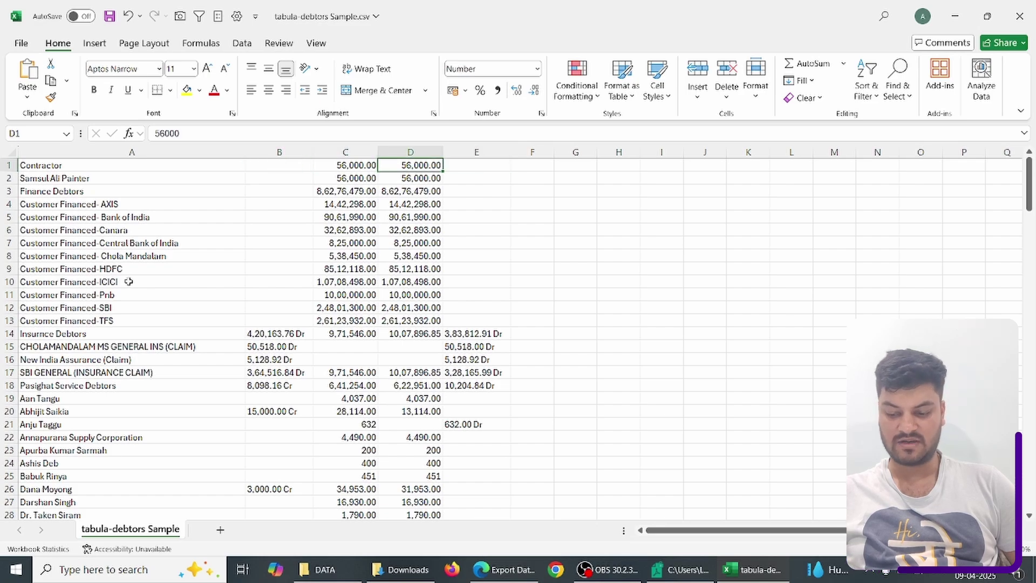
scroll(128, 281, down, 20)
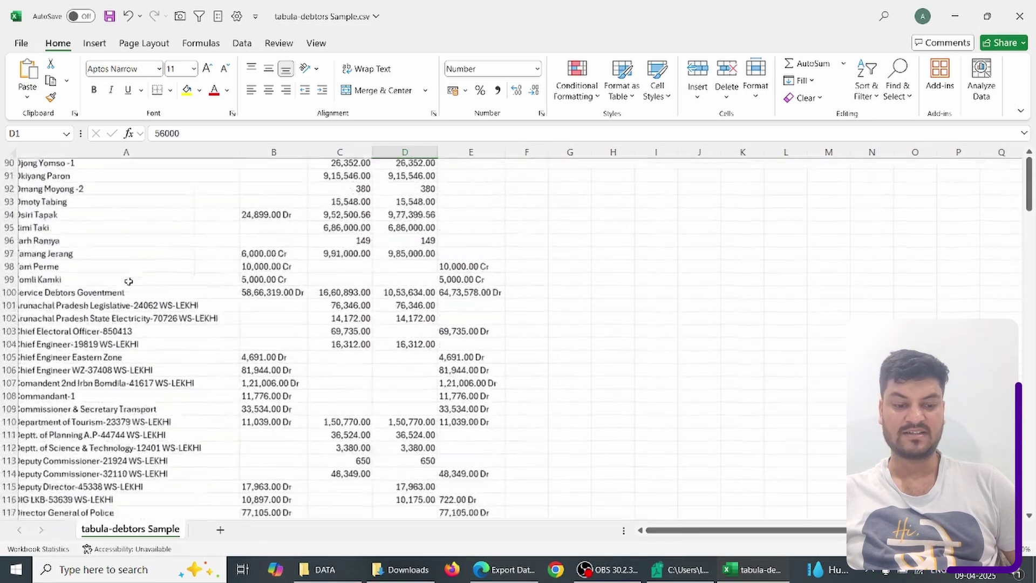
scroll(128, 281, down, 6)
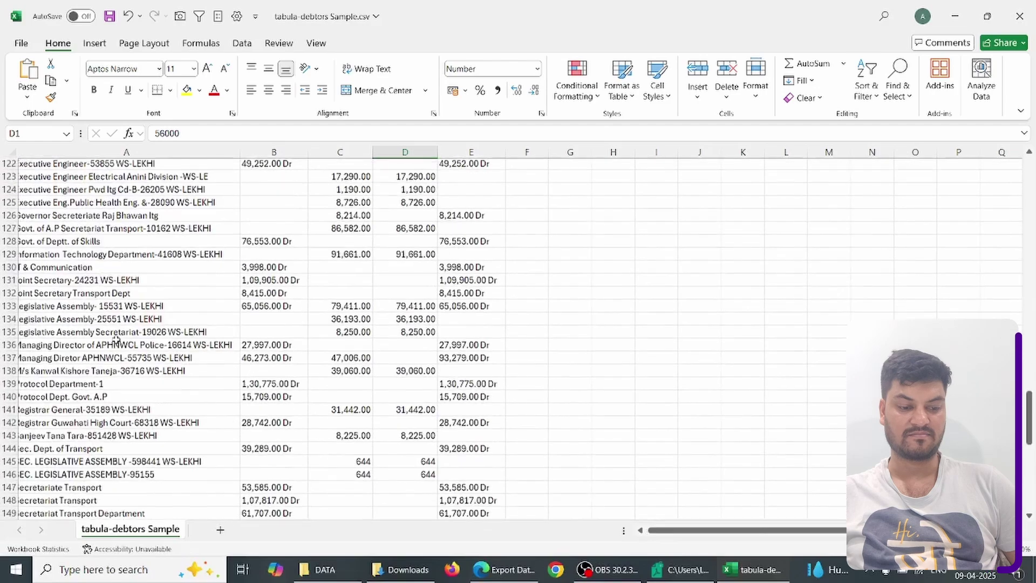
scroll(117, 340, down, 2)
drag(665, 530, 662, 531)
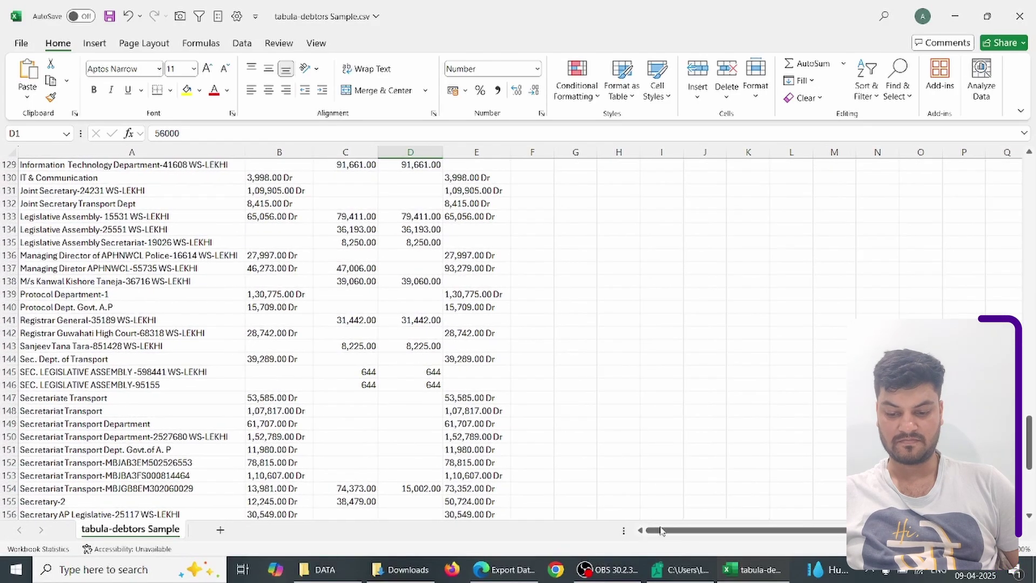
scroll(458, 410, up, 20)
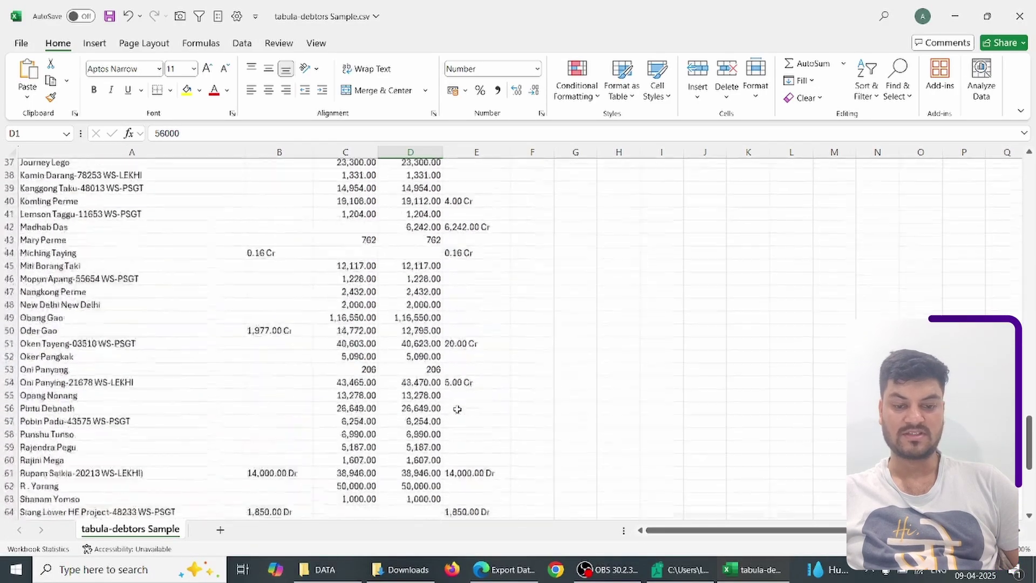
scroll(458, 411, up, 3)
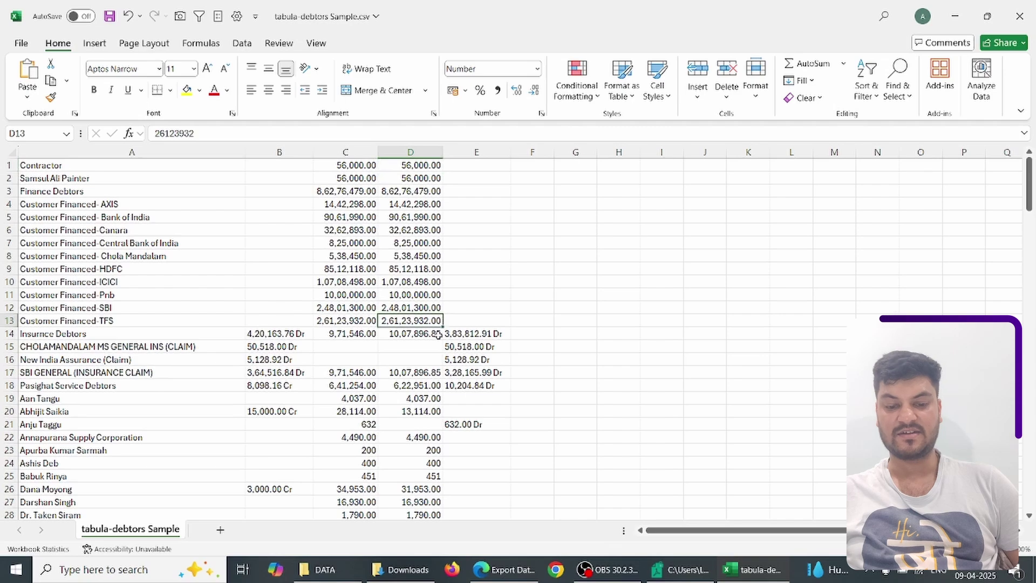
scroll(436, 344, down, 20)
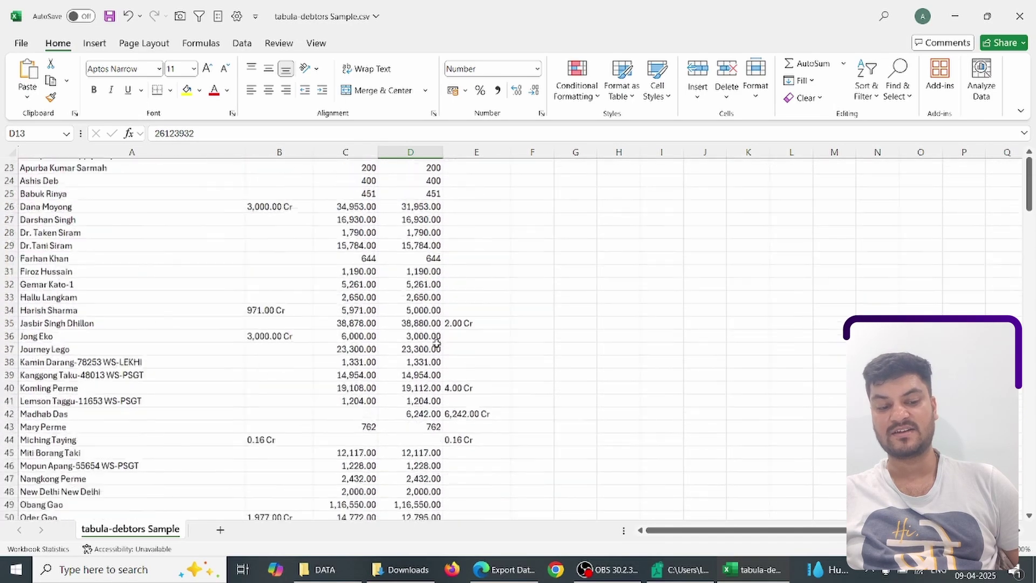